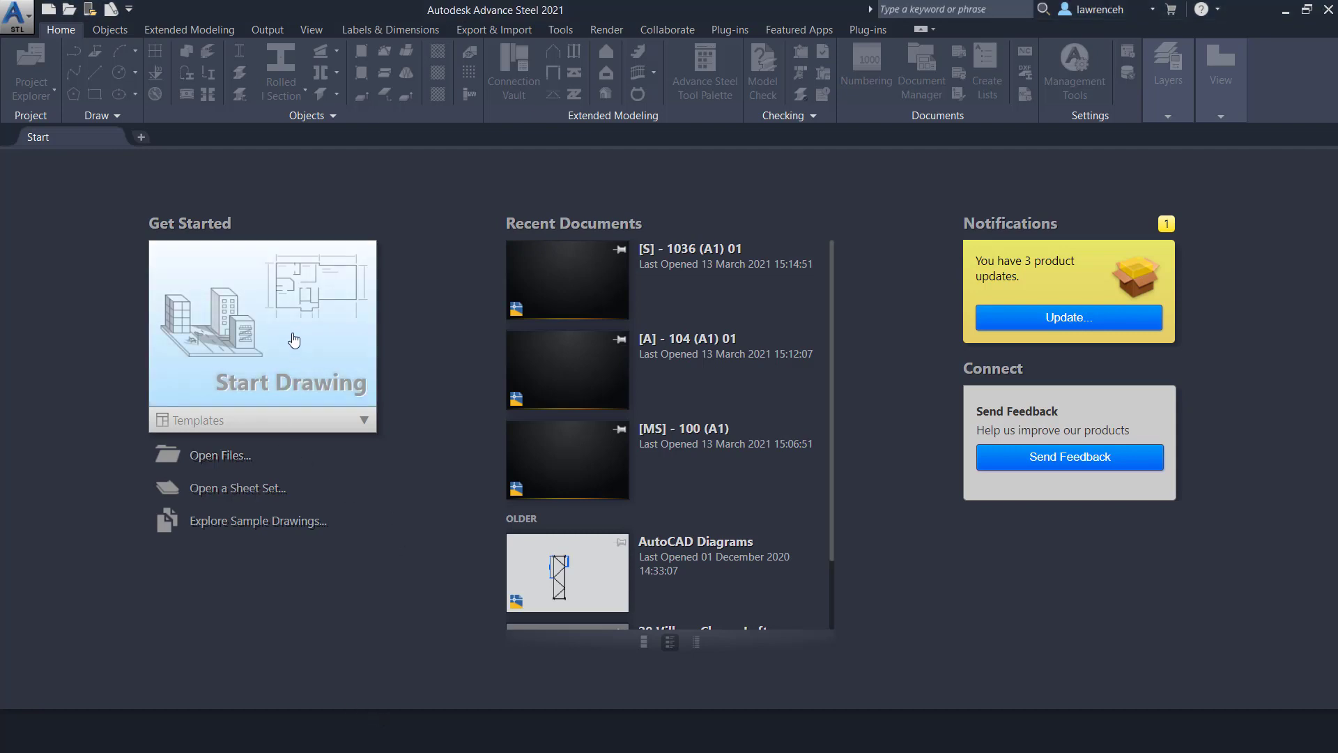
Step: Start a blank drawing and import the Revit frame from Project A for Advance Steel.smlx
click(293, 339)
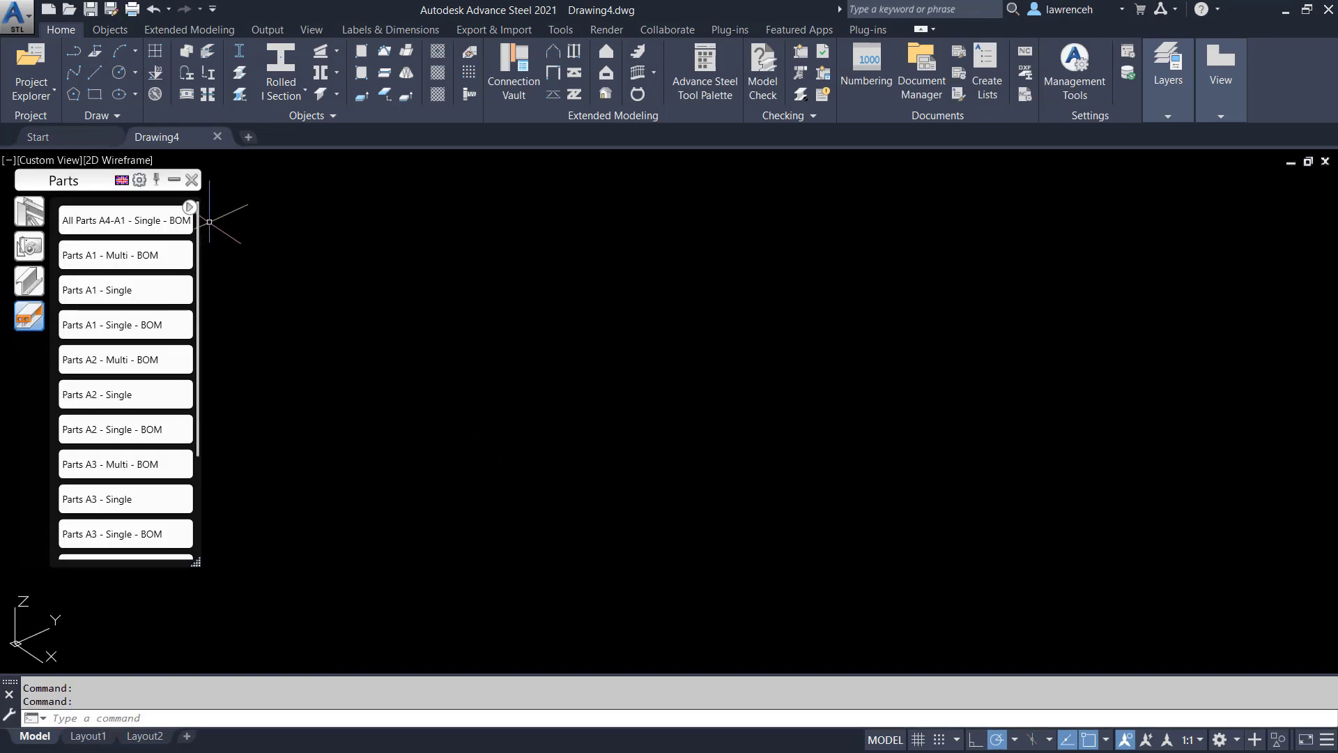
click(190, 180)
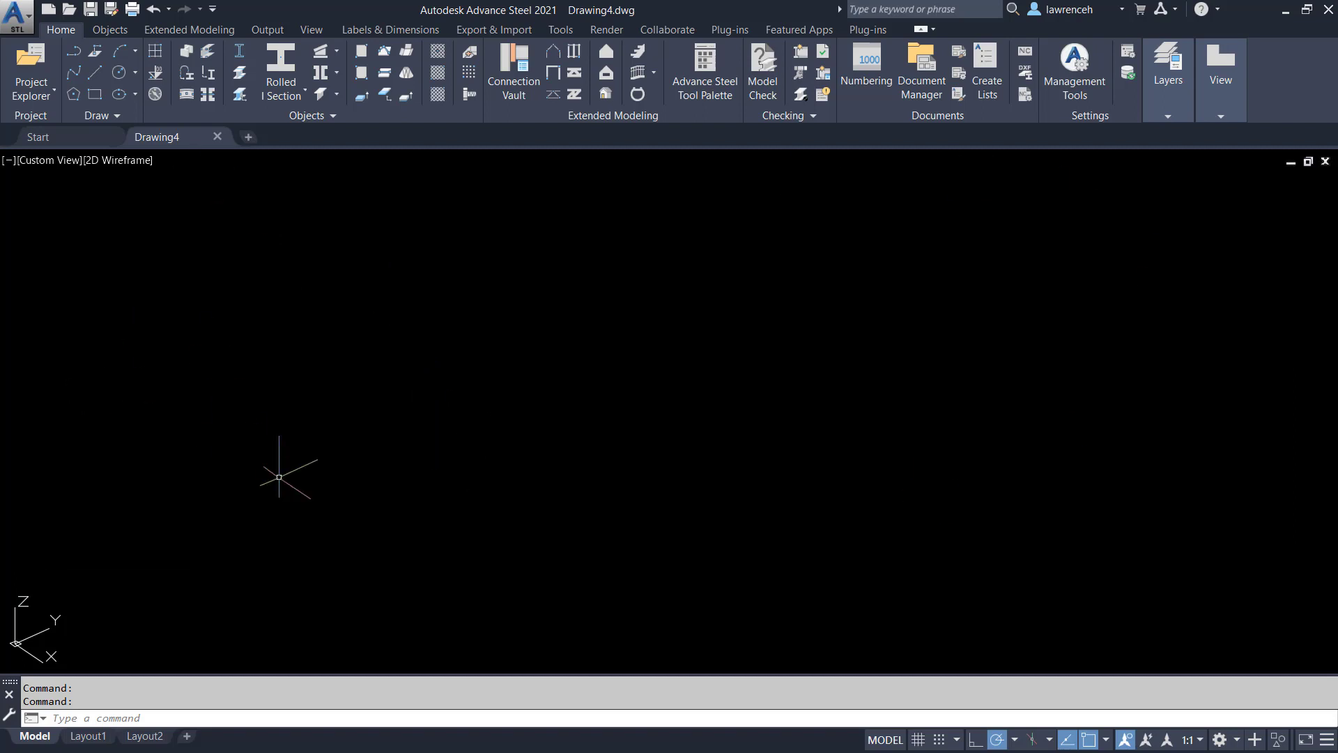
click(490, 31)
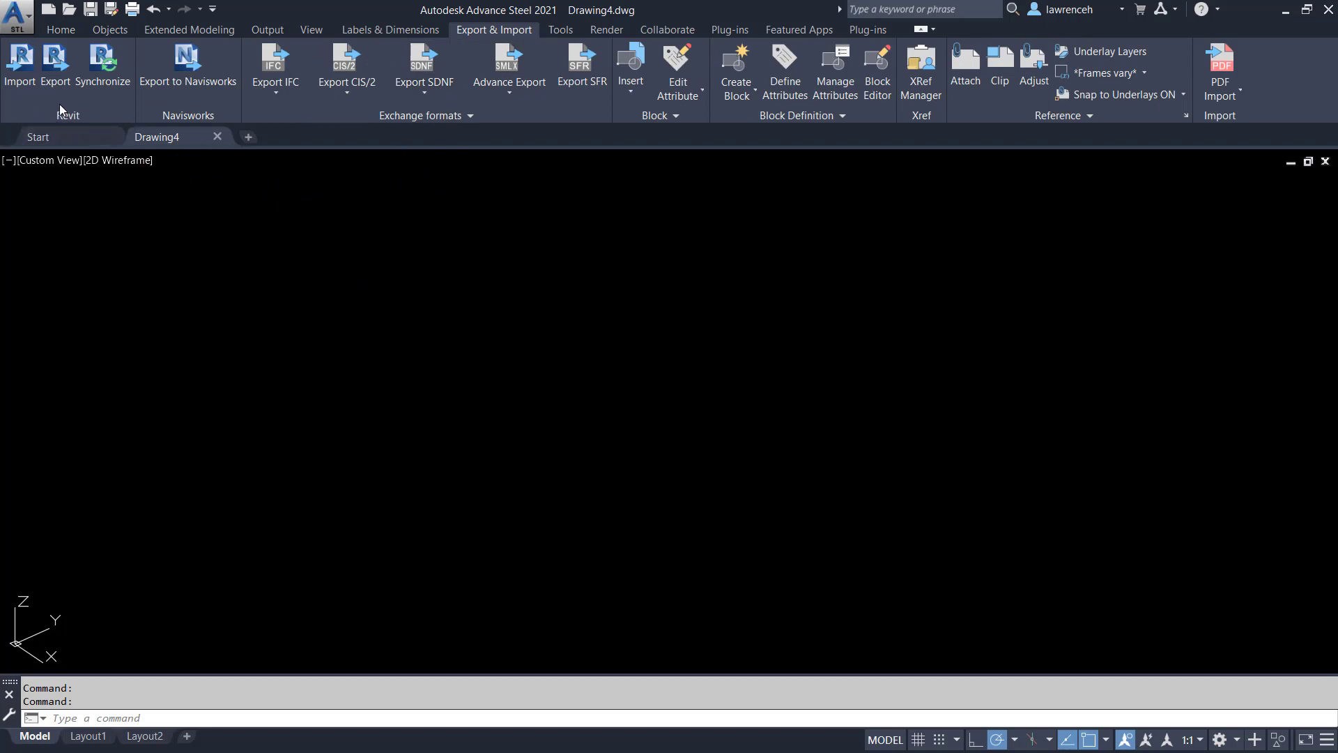
click(30, 76)
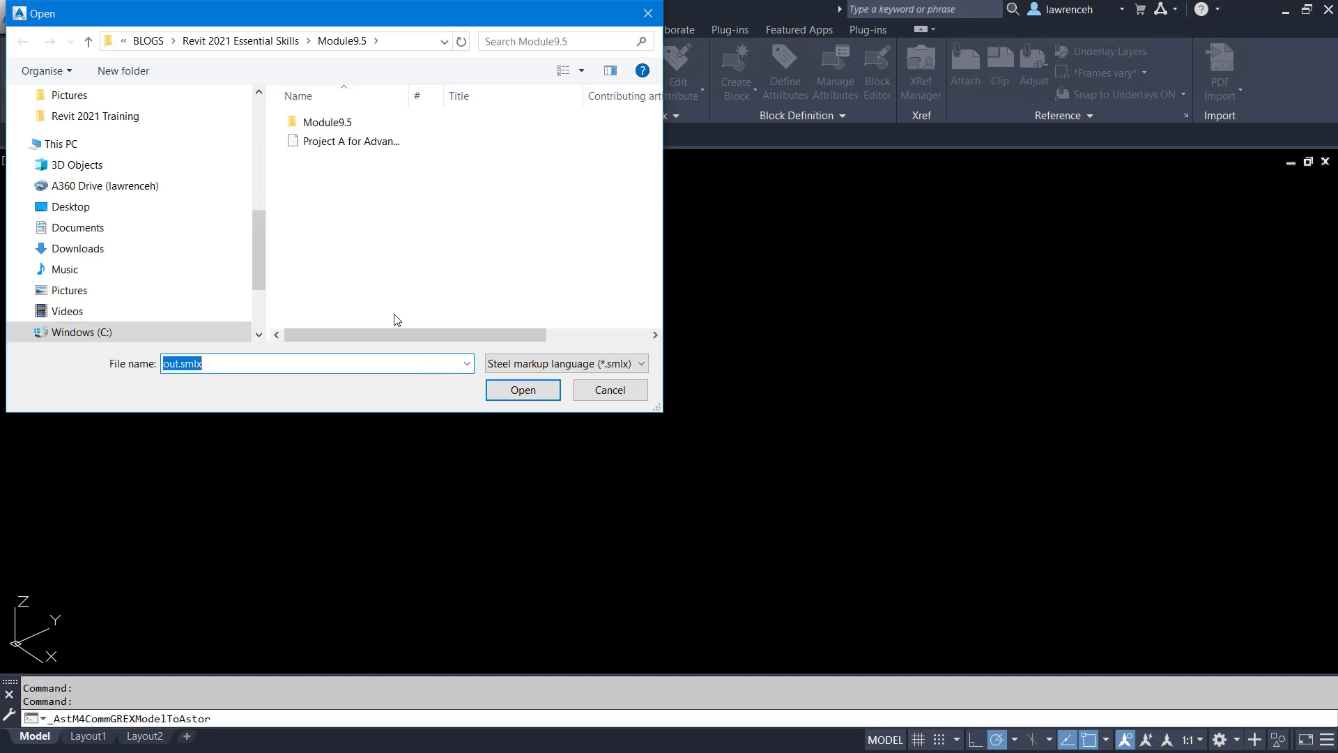
click(366, 145)
click(524, 390)
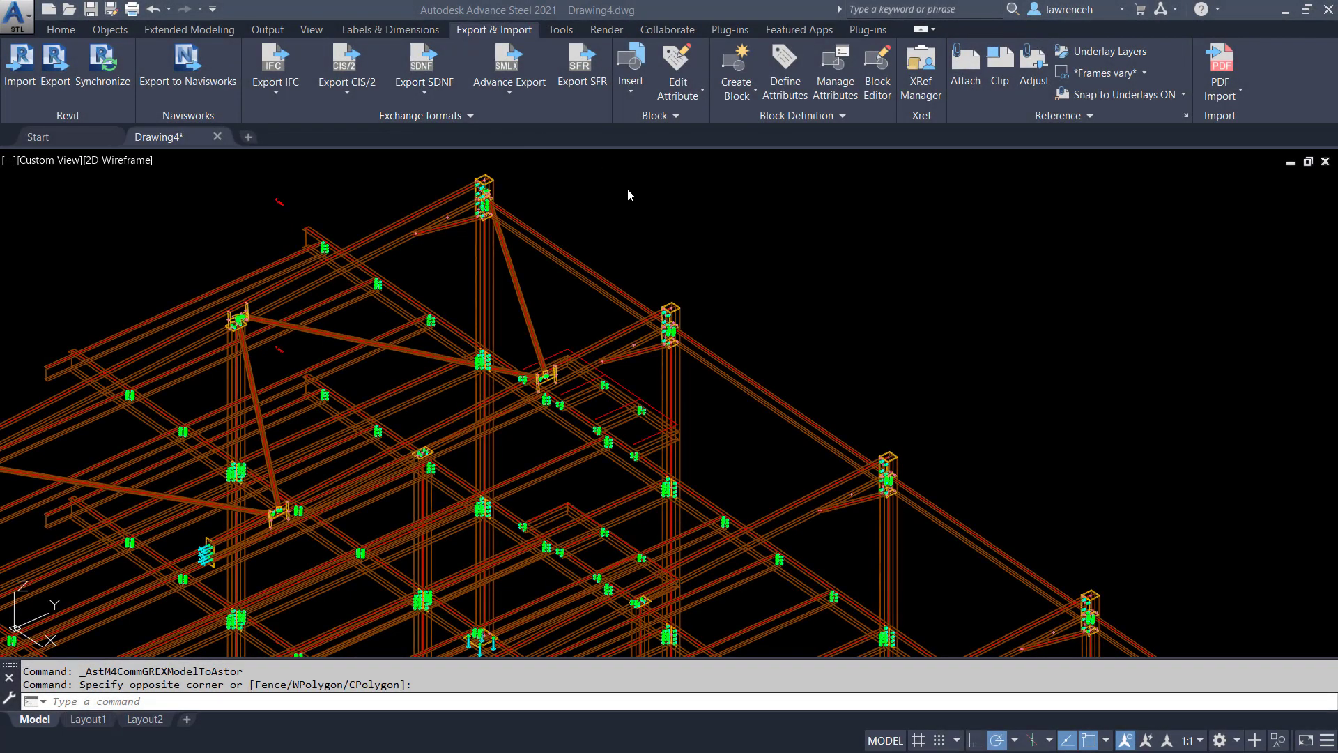
Step: Switch the viewport visual style to Shaded
click(627, 188)
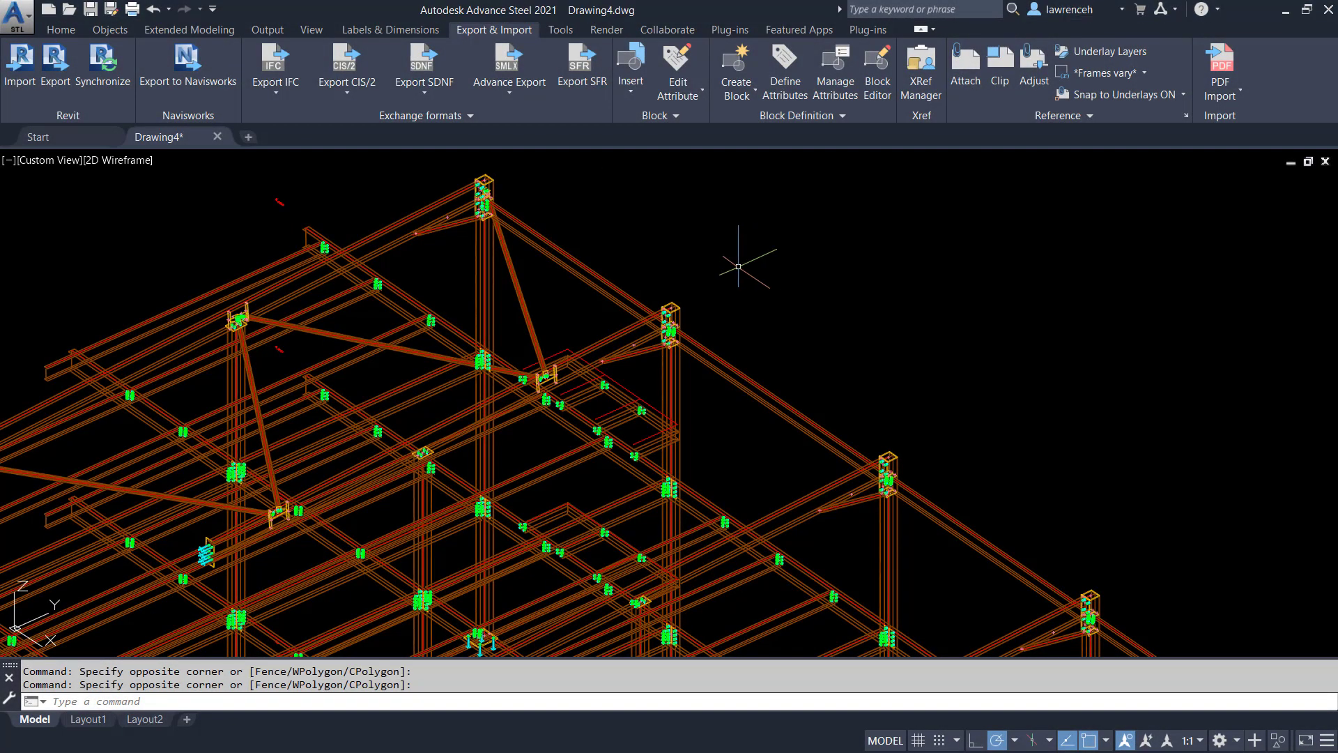
click(133, 160)
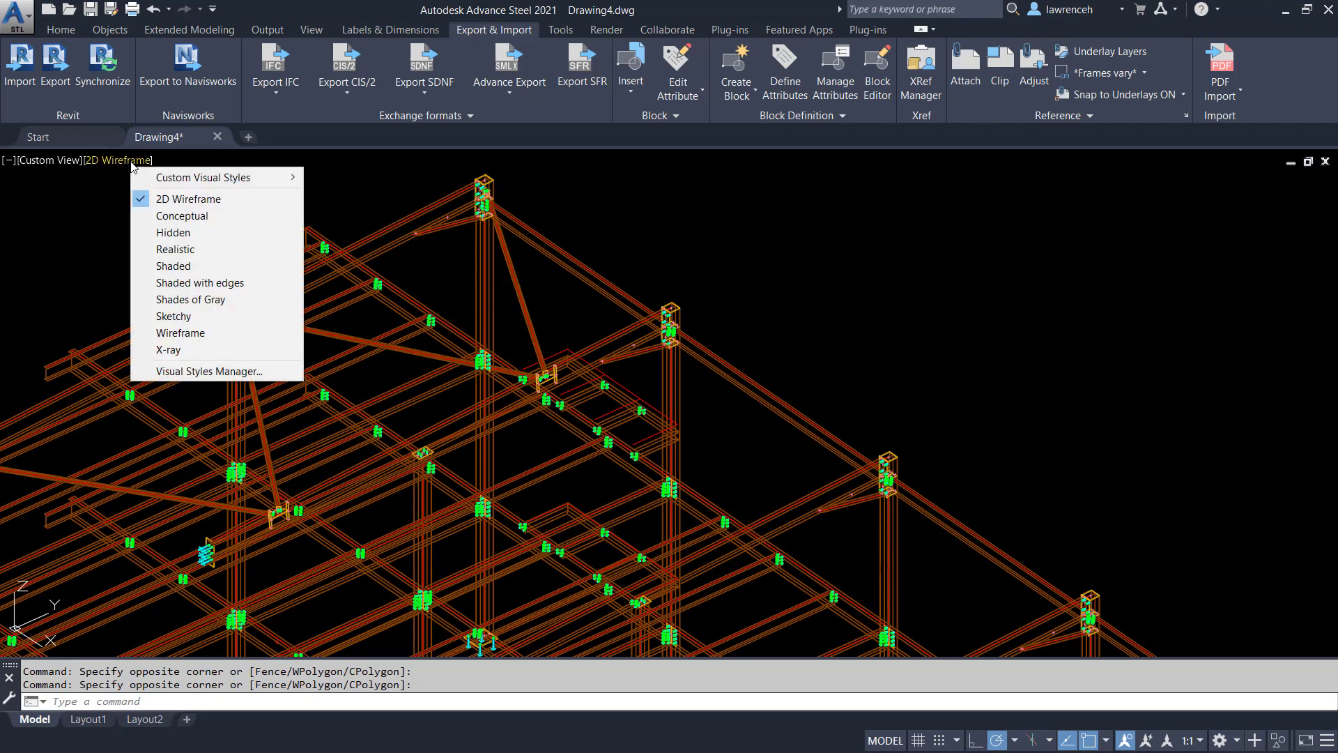
click(187, 265)
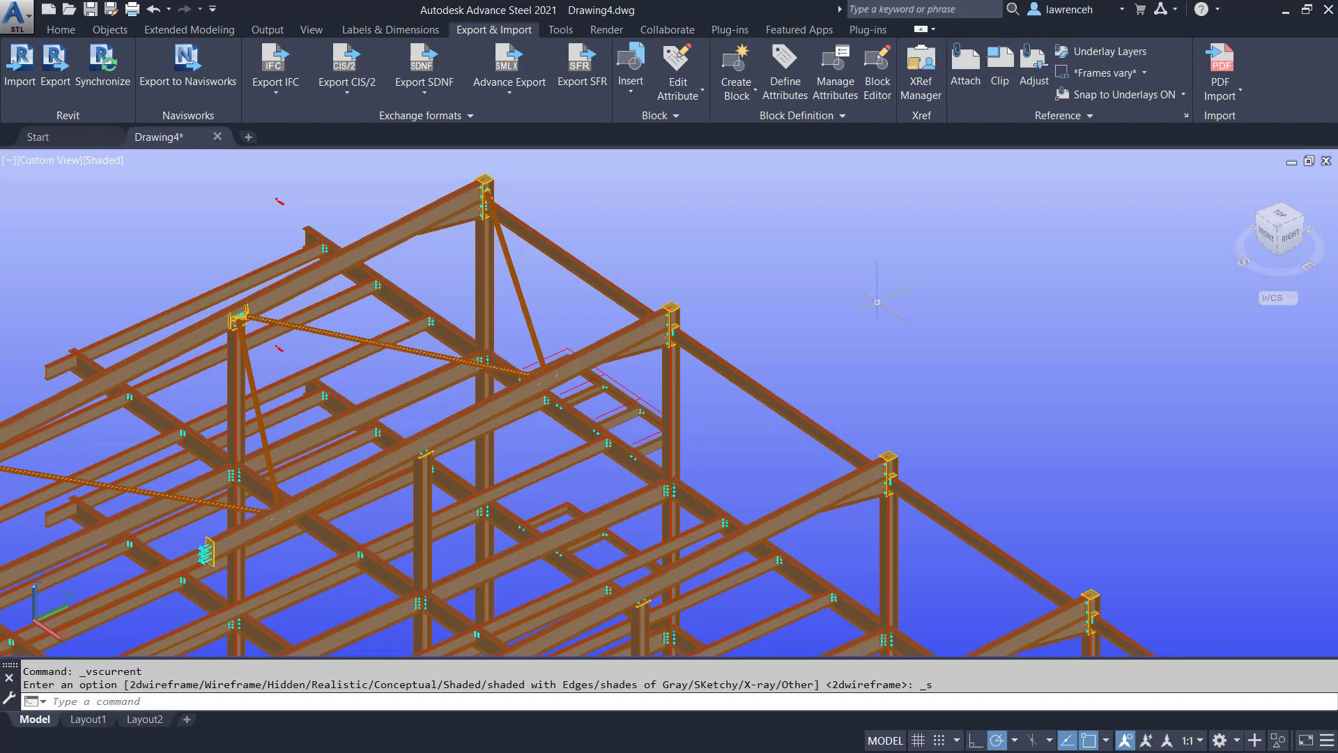
Step: Use BACKGROUND to set a Solid background in dark gray, index colour 250
text(background)
key(Return)
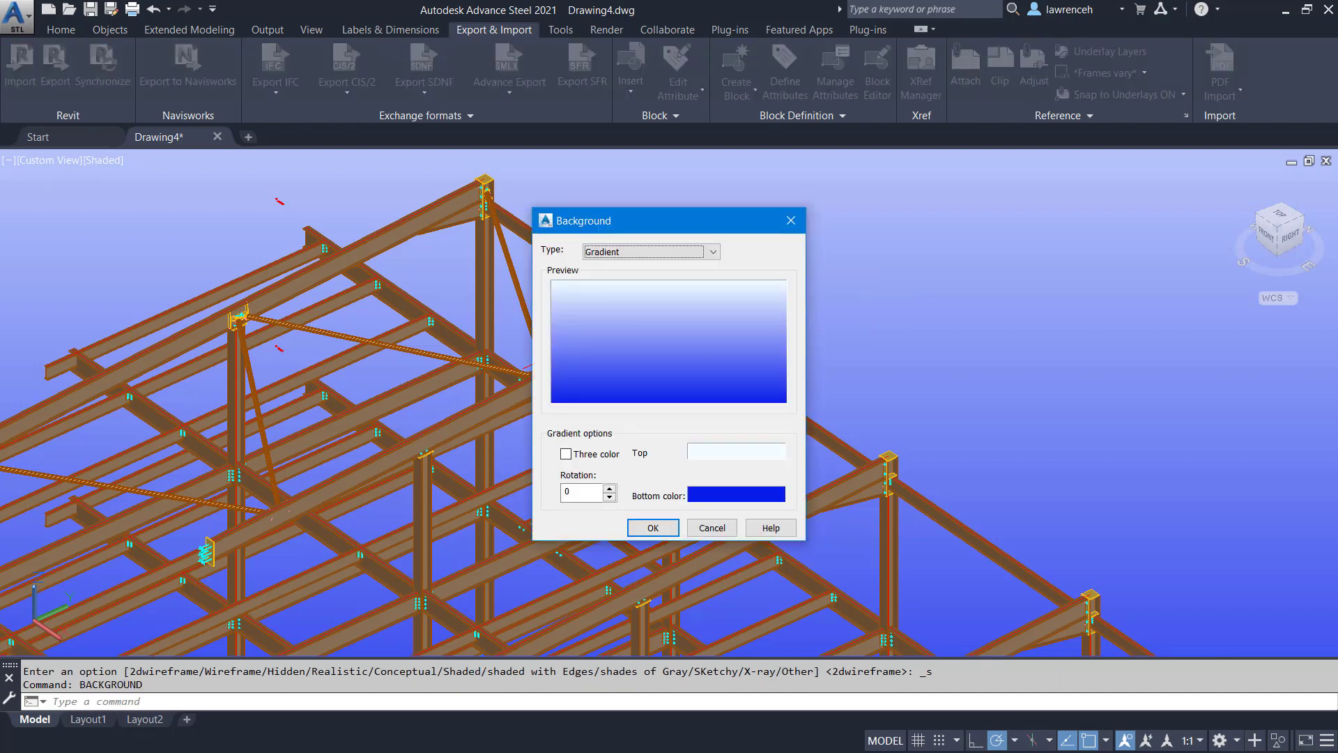
click(636, 252)
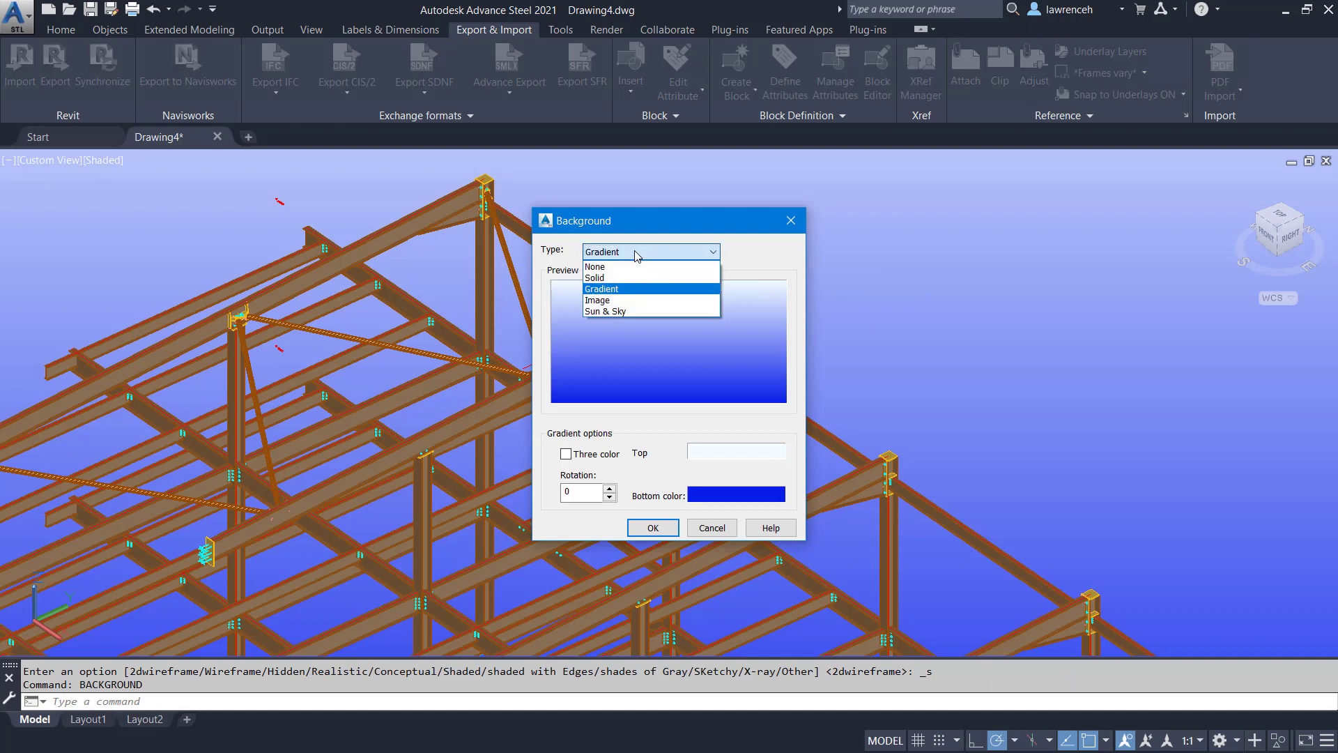
click(614, 280)
click(644, 482)
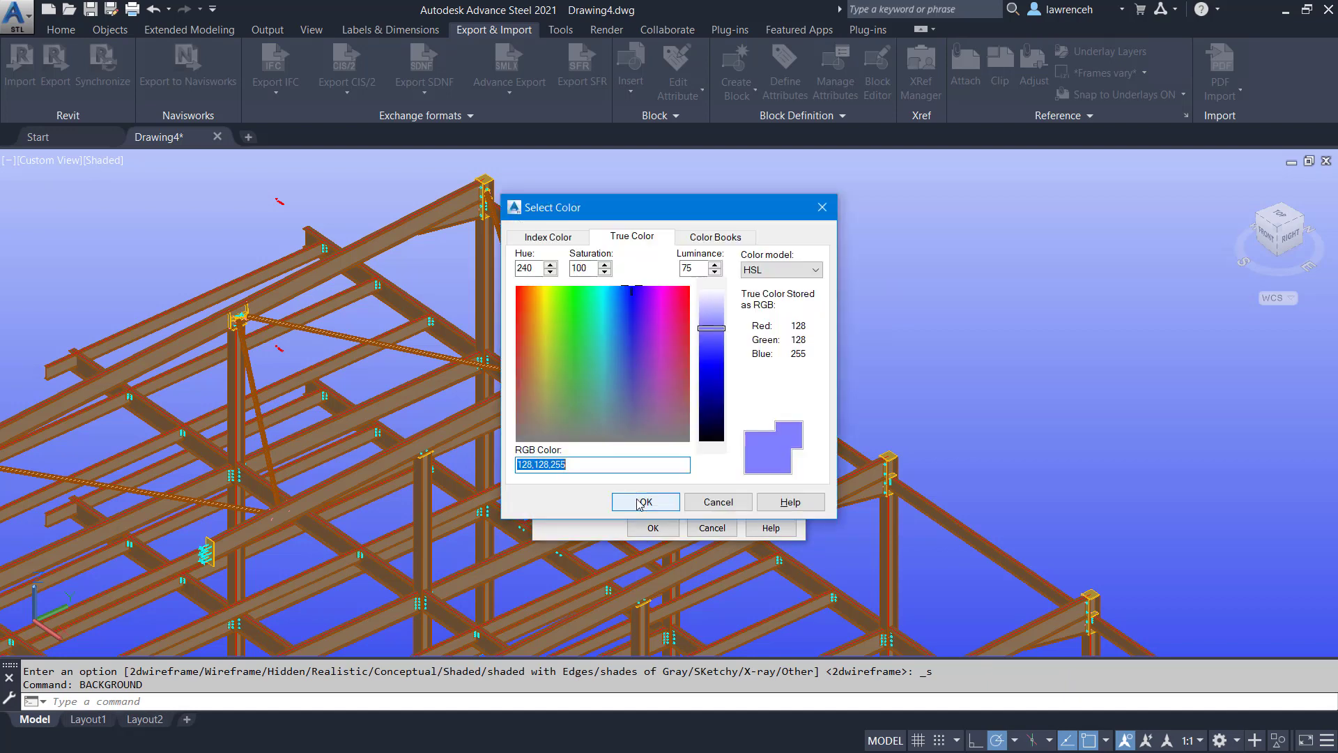
click(547, 236)
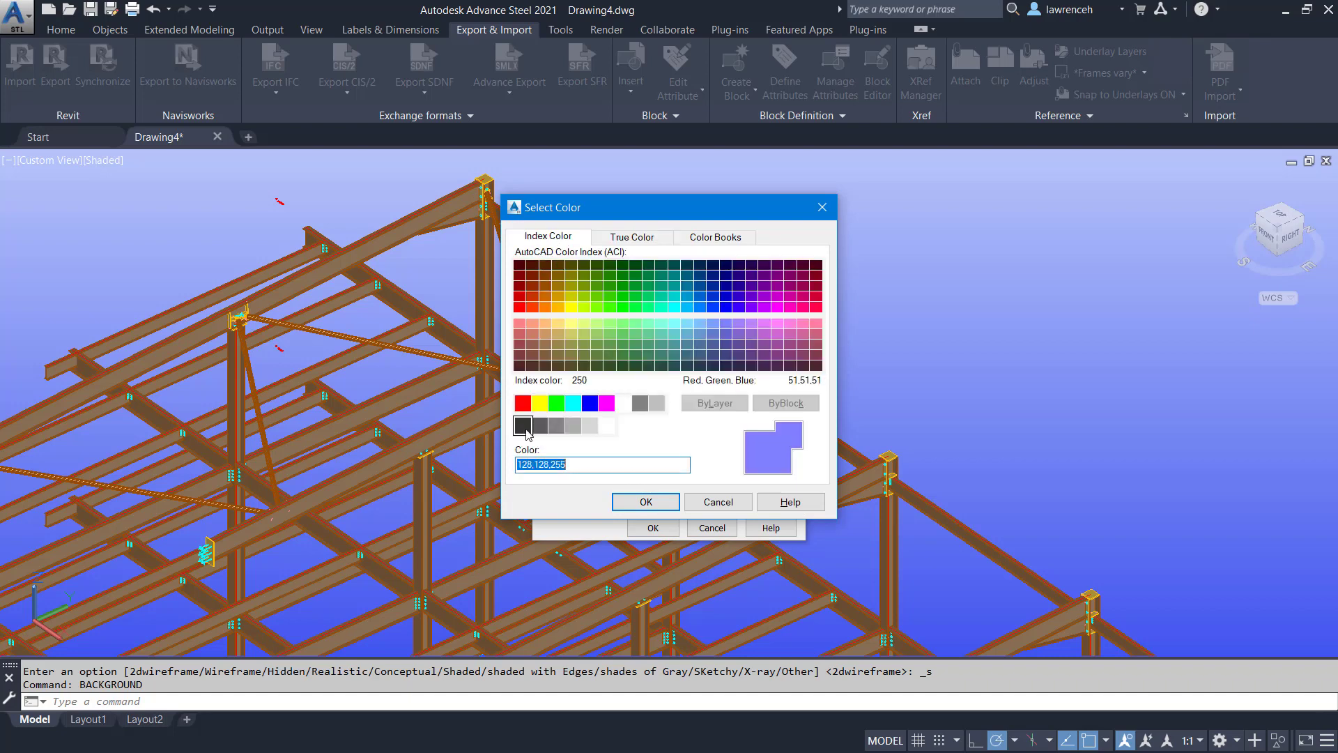
click(523, 426)
click(646, 502)
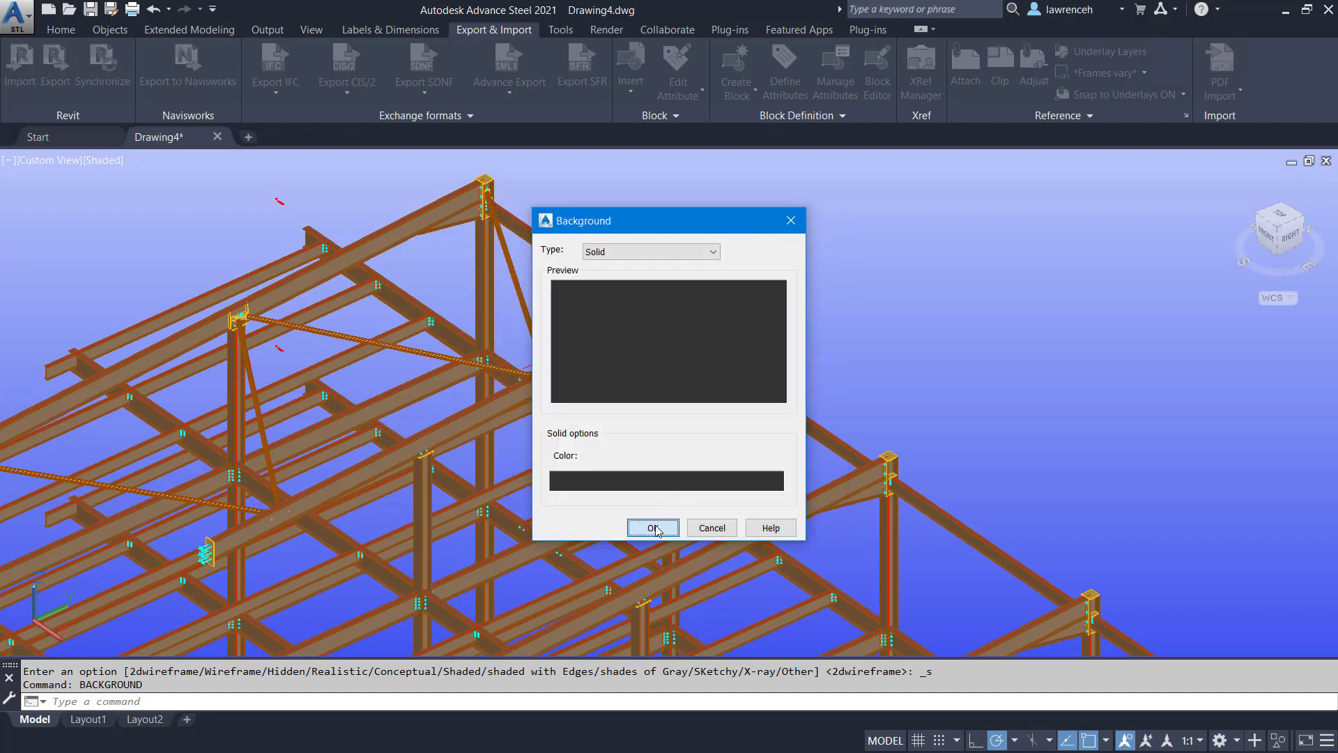
click(653, 527)
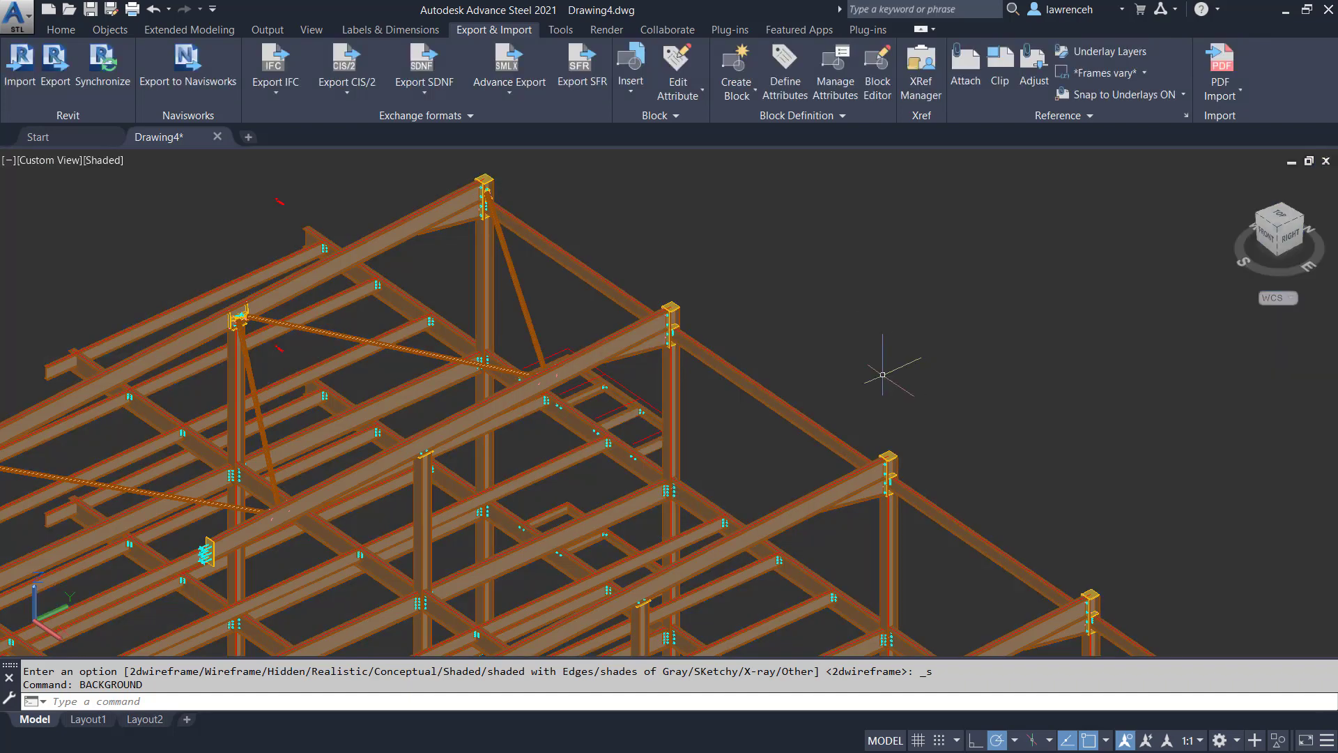
Step: Orbit and zoom in on a column base, then select that steel column at its base plate
scroll(809, 306, down, 4)
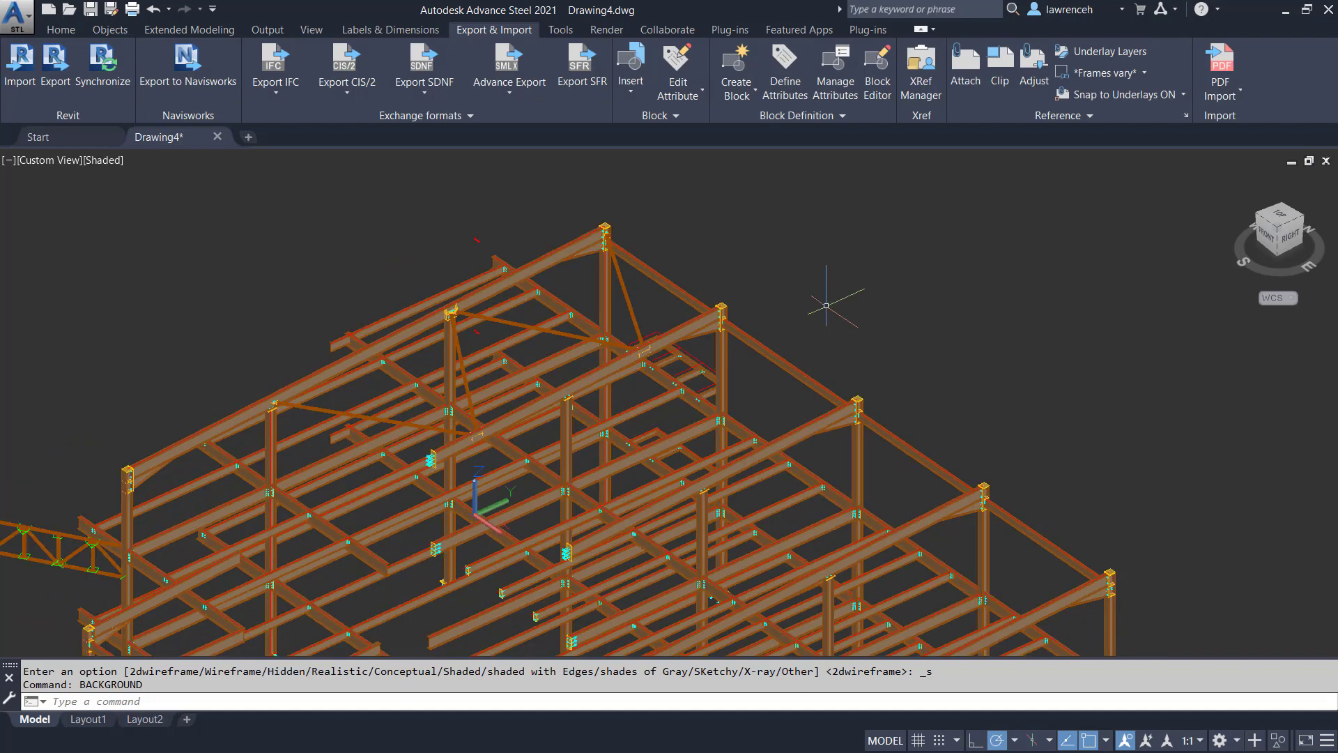
scroll(822, 308, down, 3)
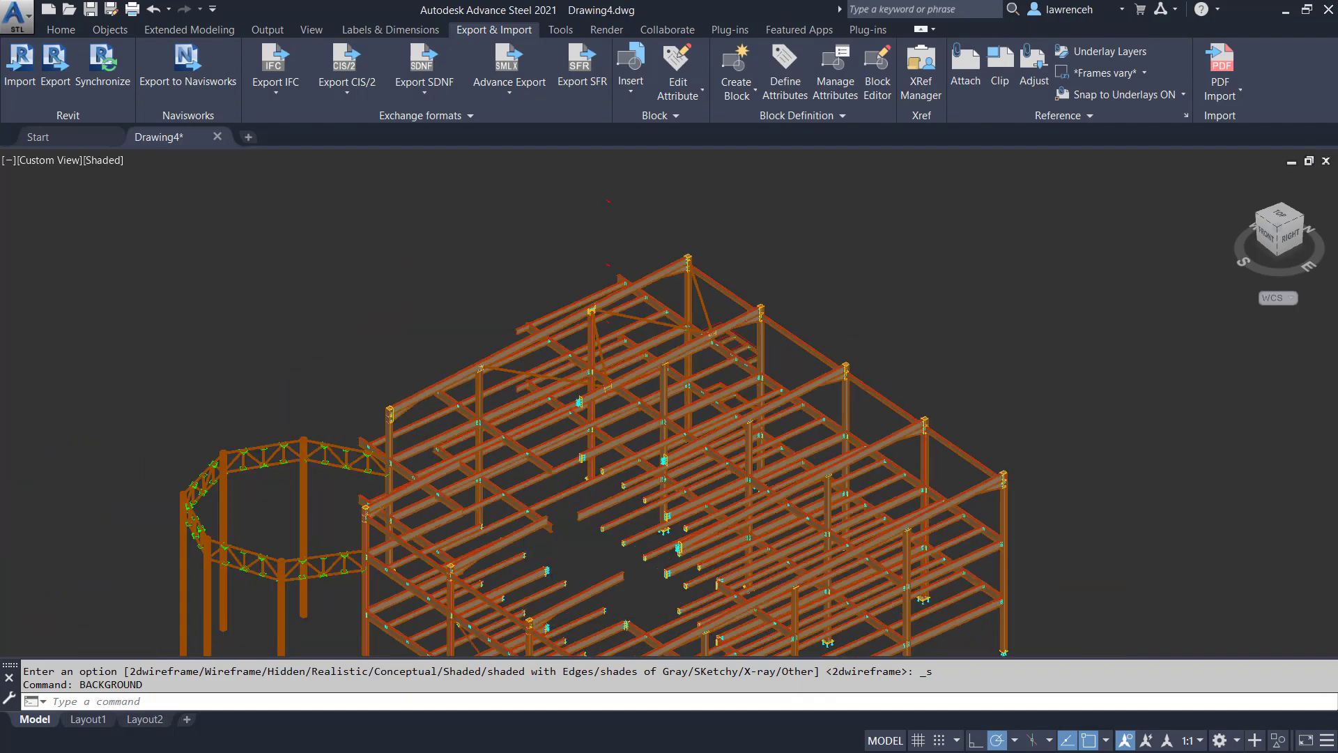
scroll(766, 500, down, 3)
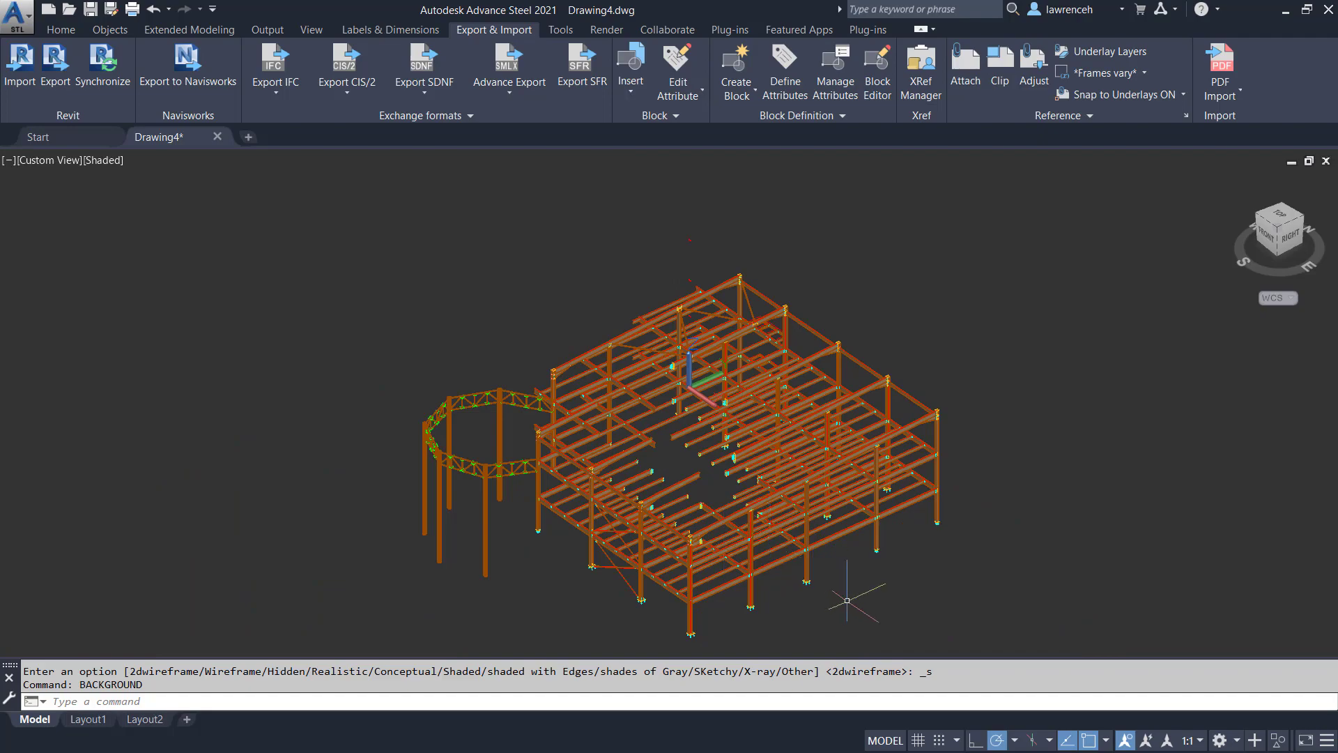
mouse_move(864, 578)
shift+middle_down()
mouse_move(988, 596)
mouse_move(1087, 498)
mouse_move(1064, 460)
mouse_move(1052, 537)
mouse_move(860, 562)
mouse_move(878, 584)
mouse_move(1070, 579)
mouse_move(887, 567)
shift+middle_up()
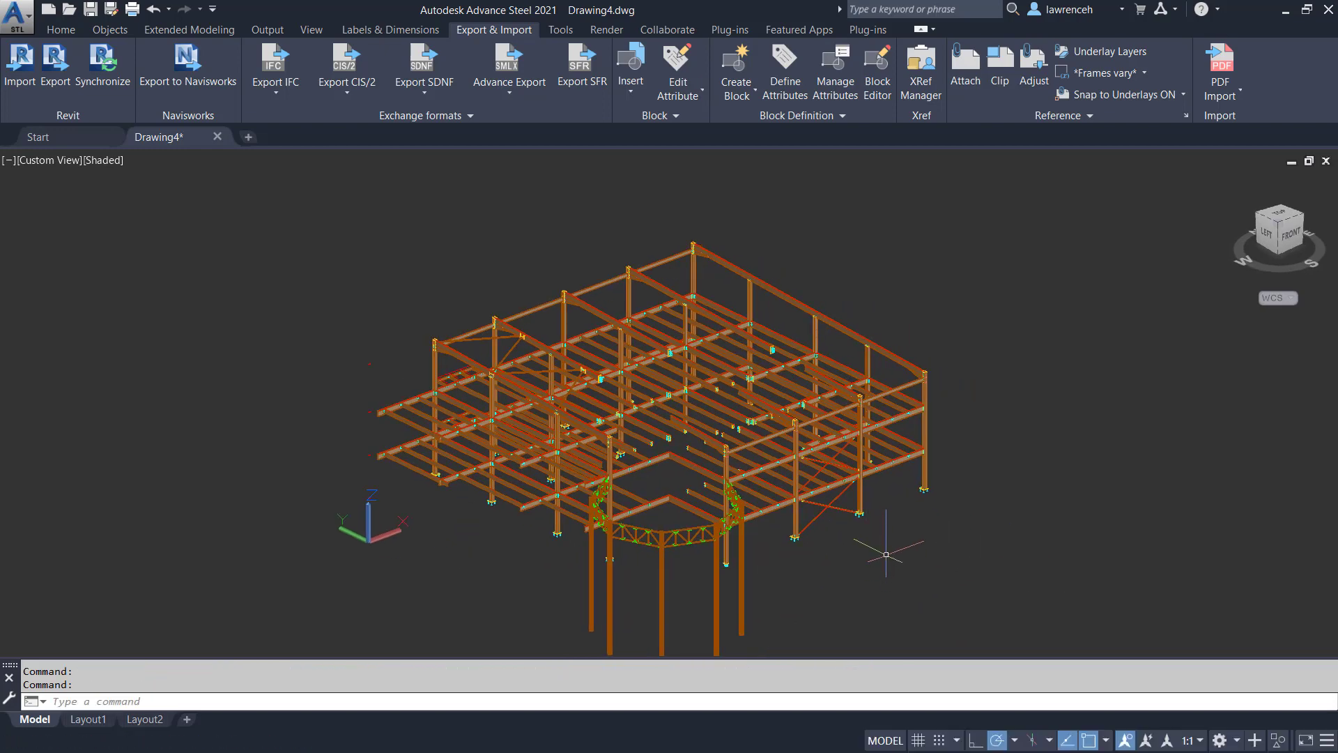
scroll(887, 545, up, 3)
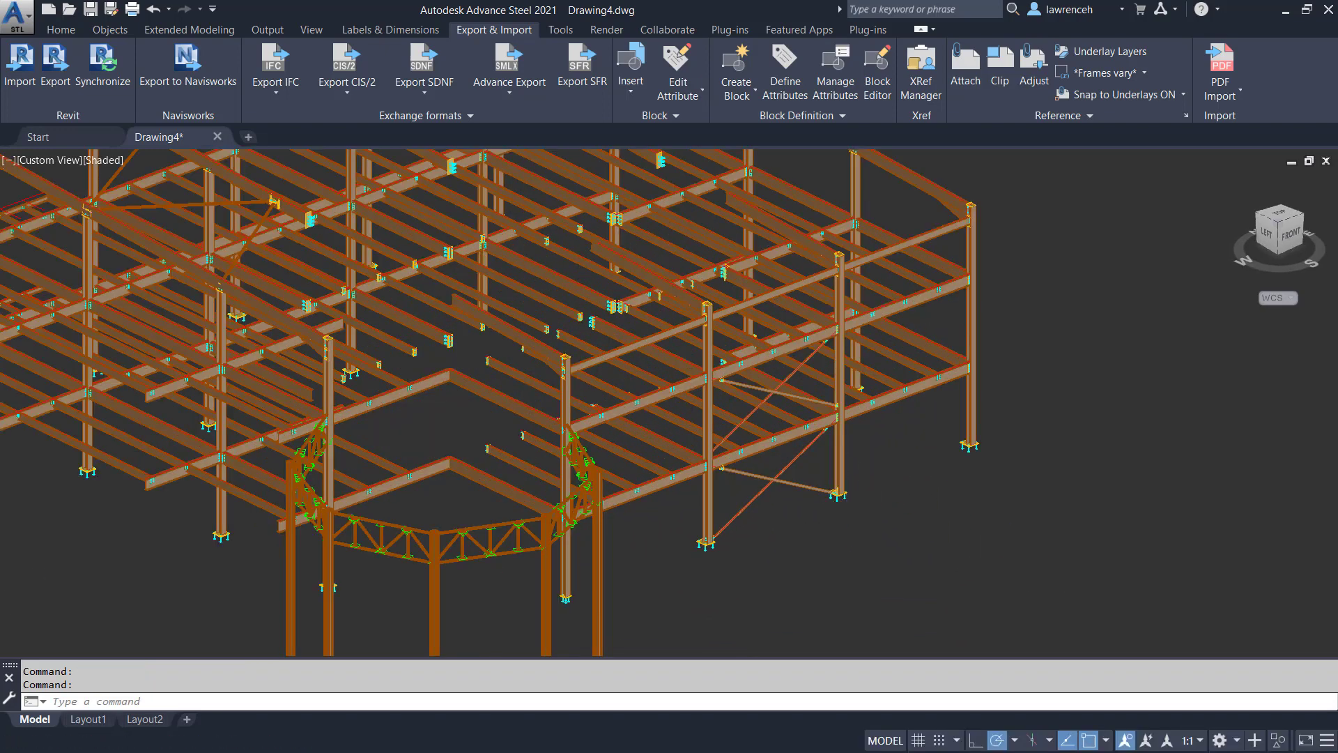
scroll(887, 545, up, 3)
scroll(871, 474, up, 5)
middle_drag(884, 463, 896, 487)
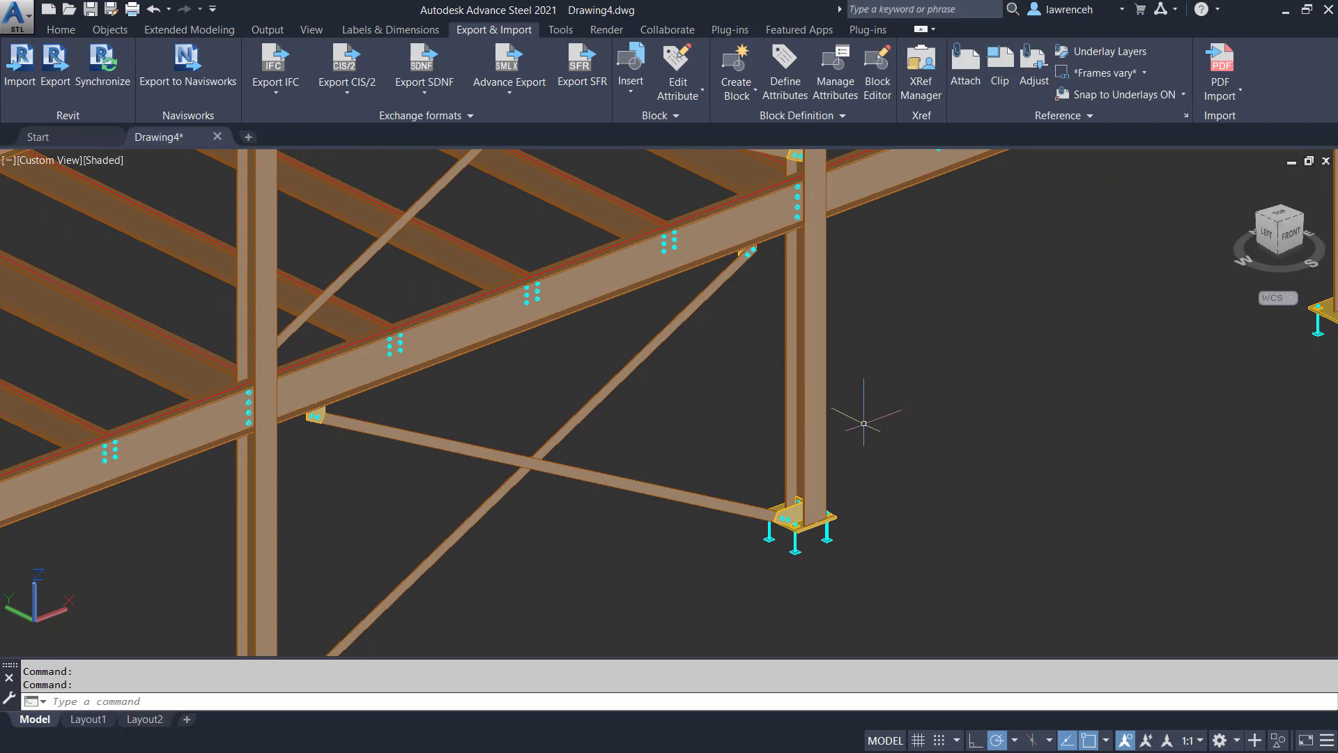
click(809, 418)
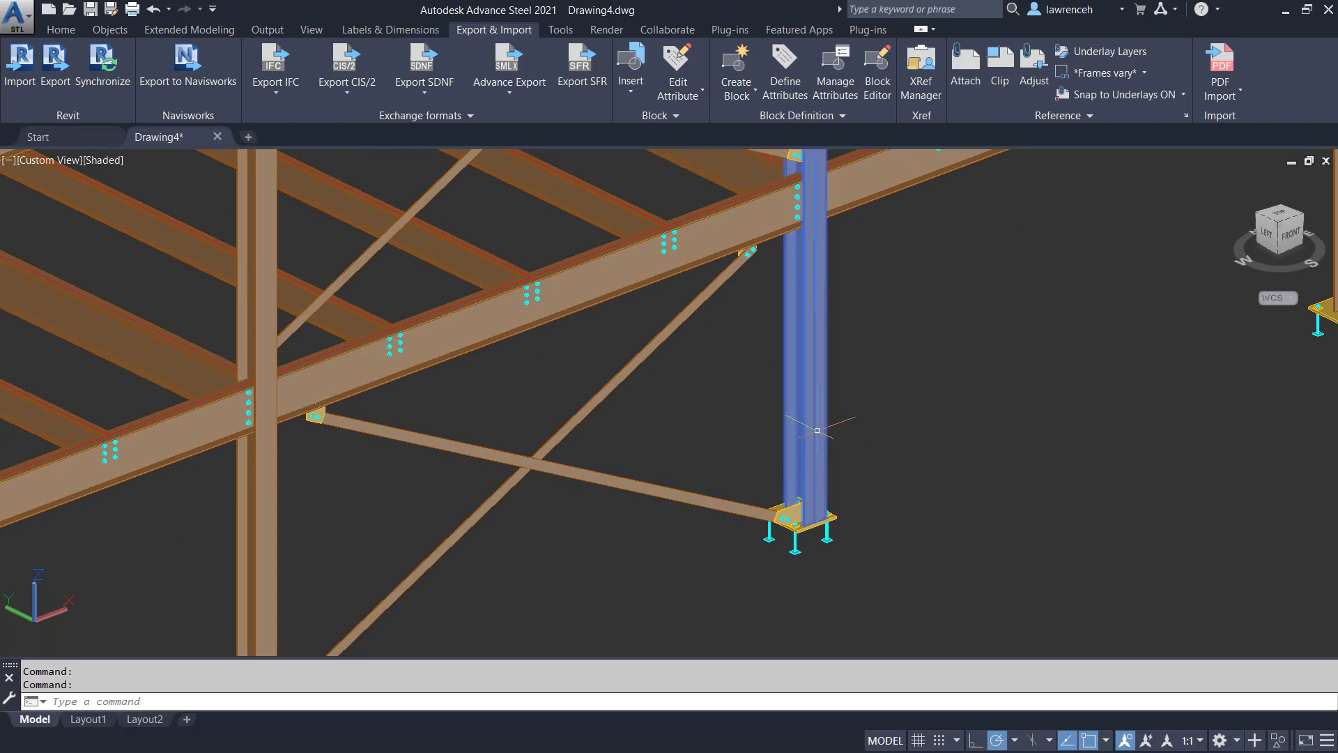
right_click(910, 380)
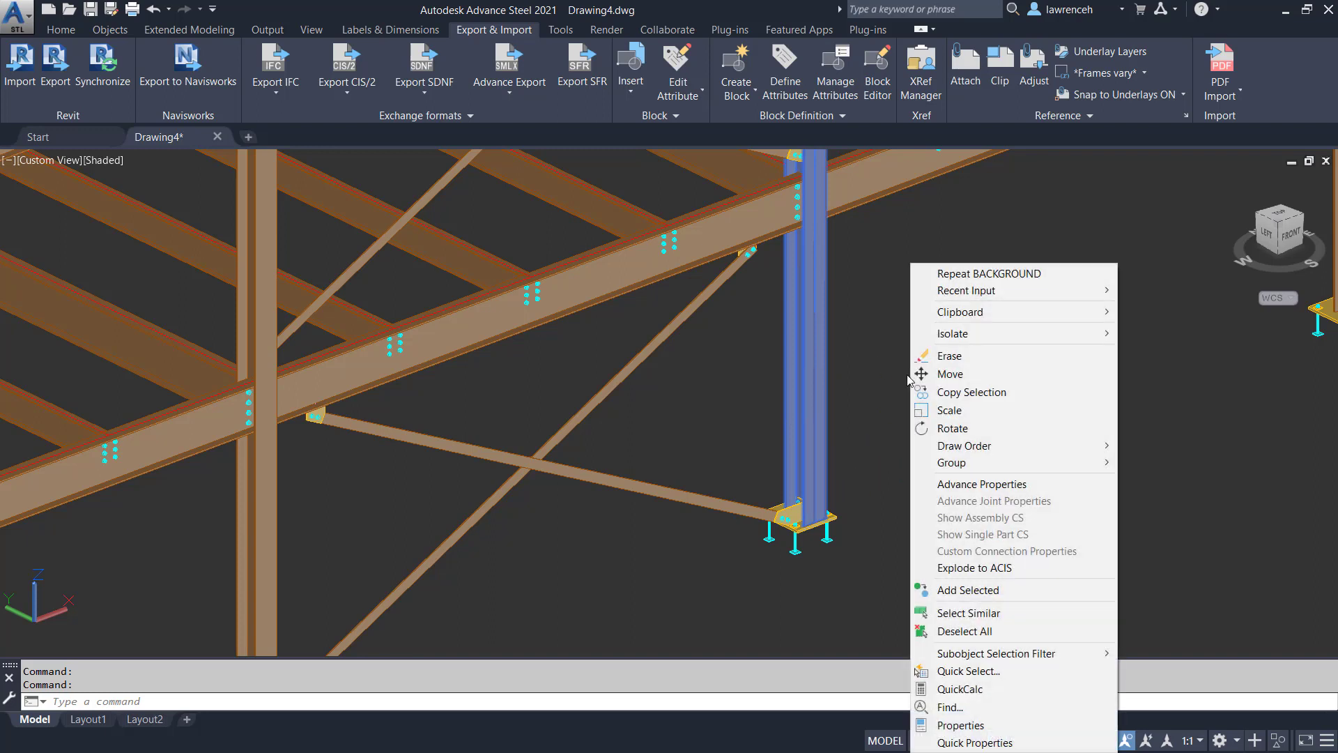
click(997, 484)
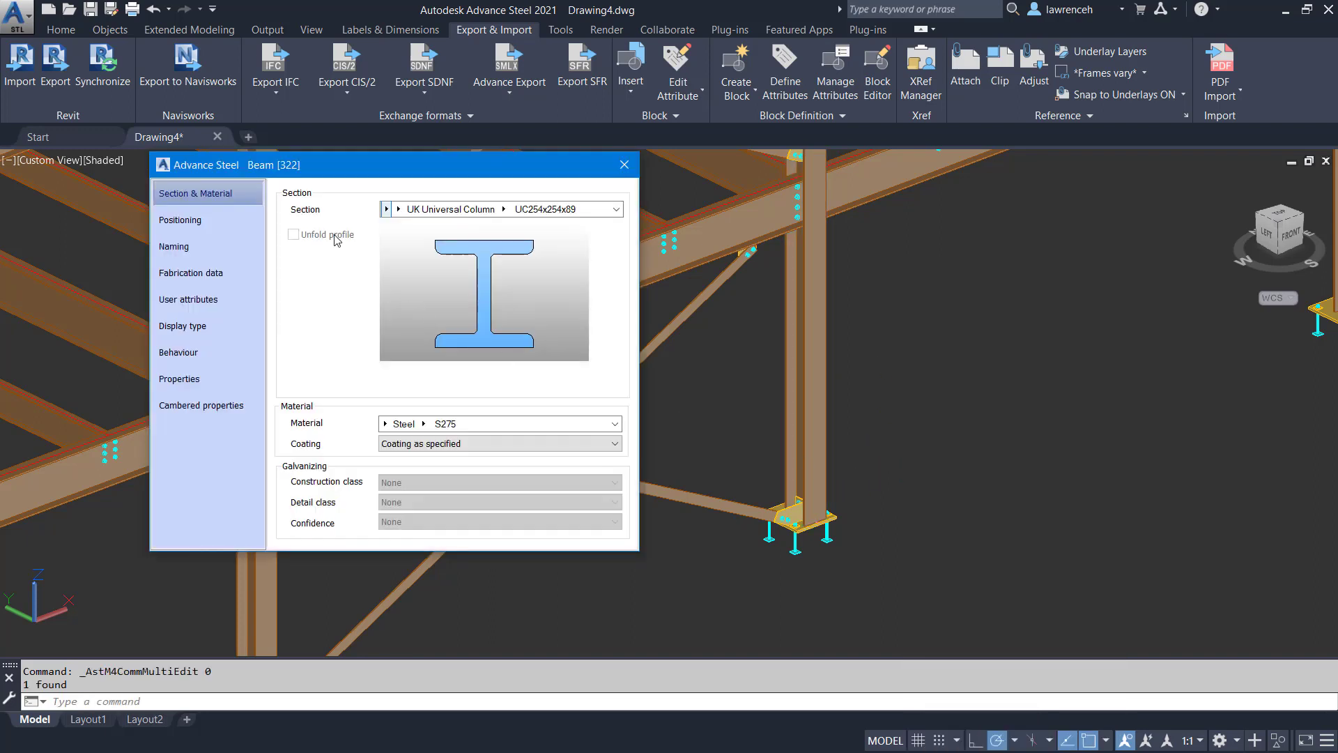
click(201, 220)
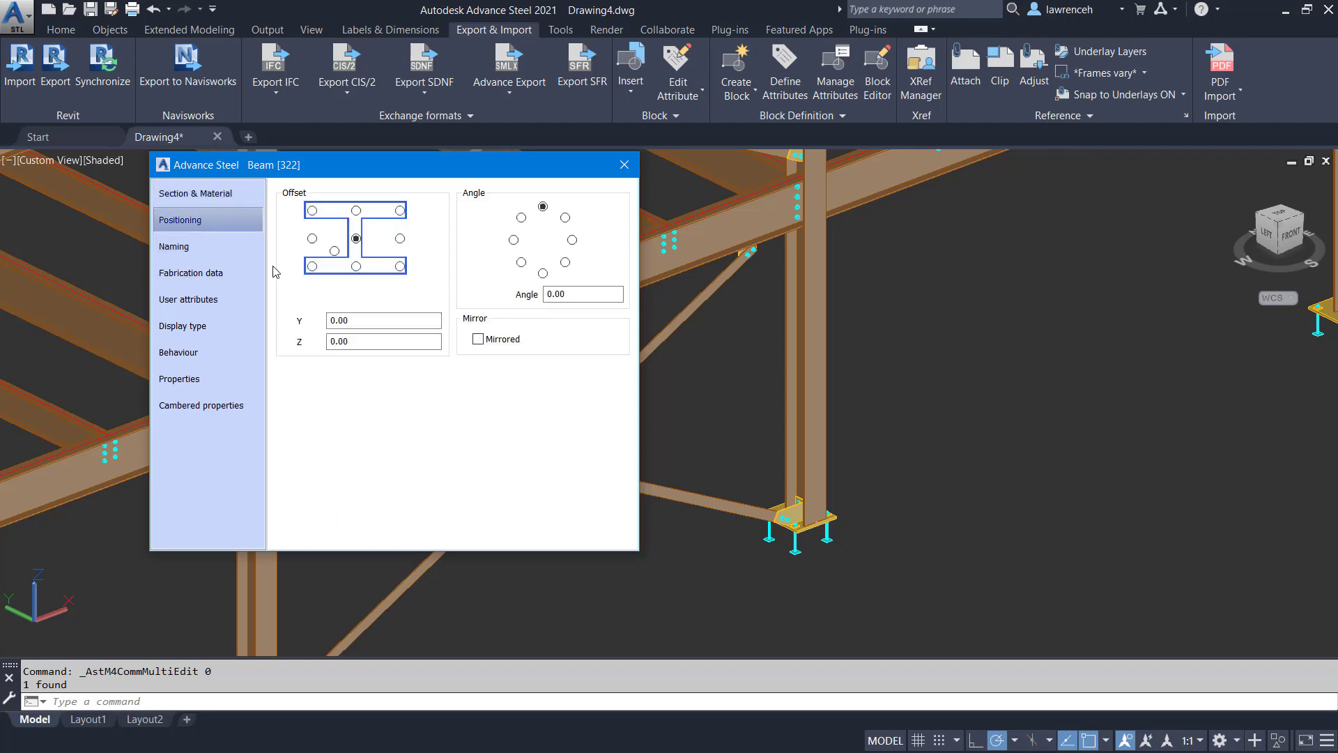
click(210, 248)
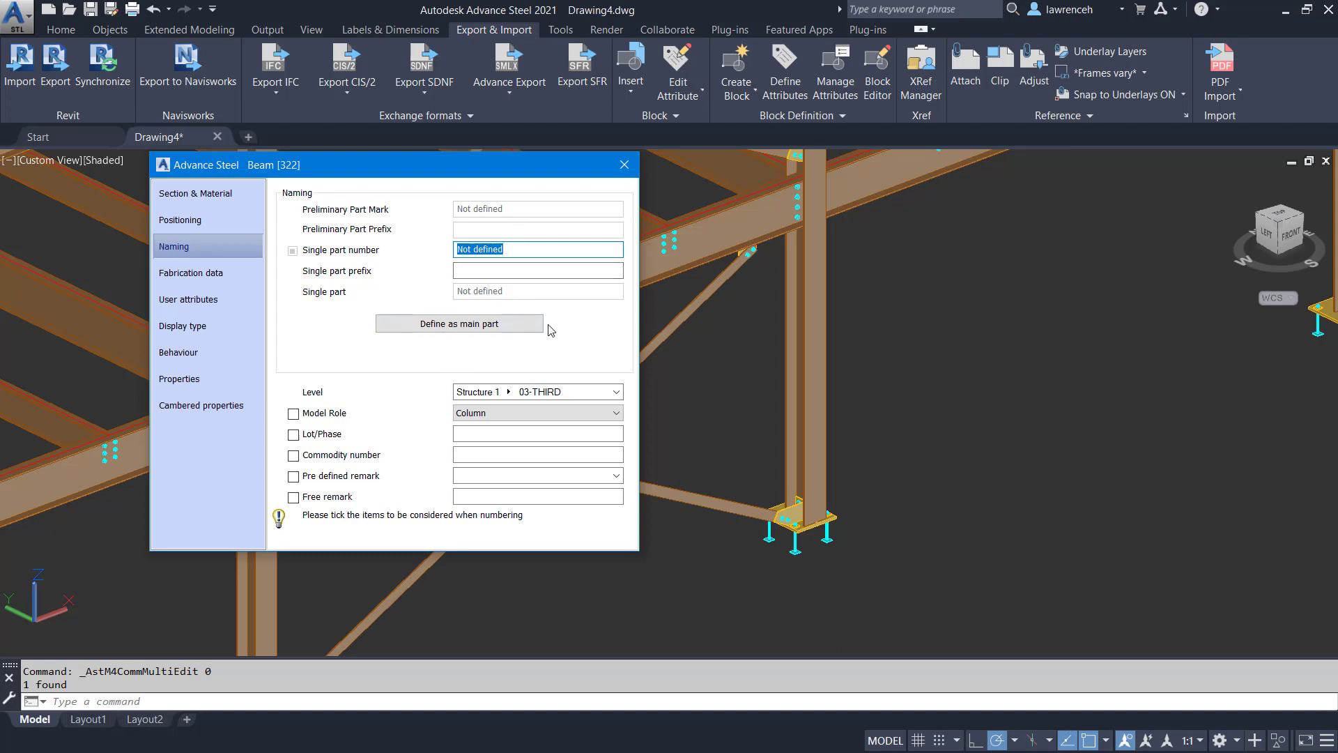
click(632, 172)
scroll(857, 479, down, 5)
scroll(857, 479, down, 3)
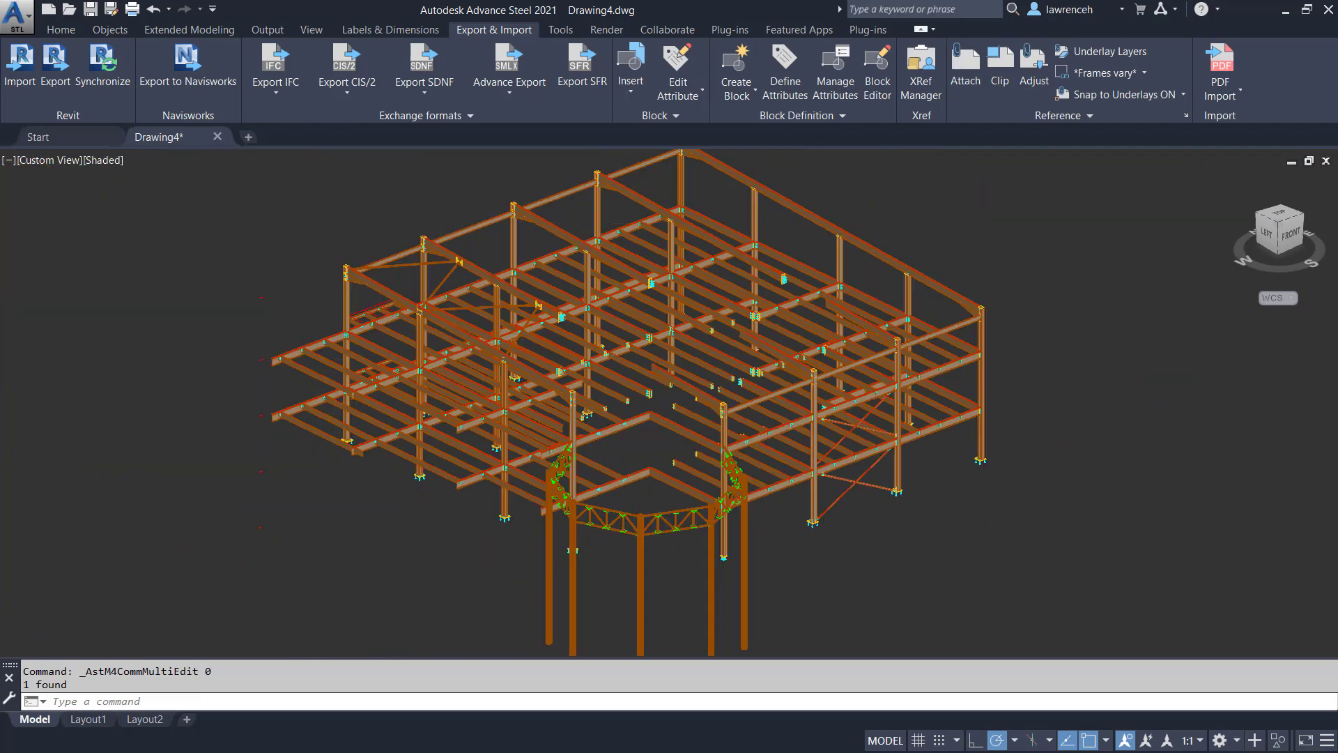
middle_drag(453, 279, 258, 300)
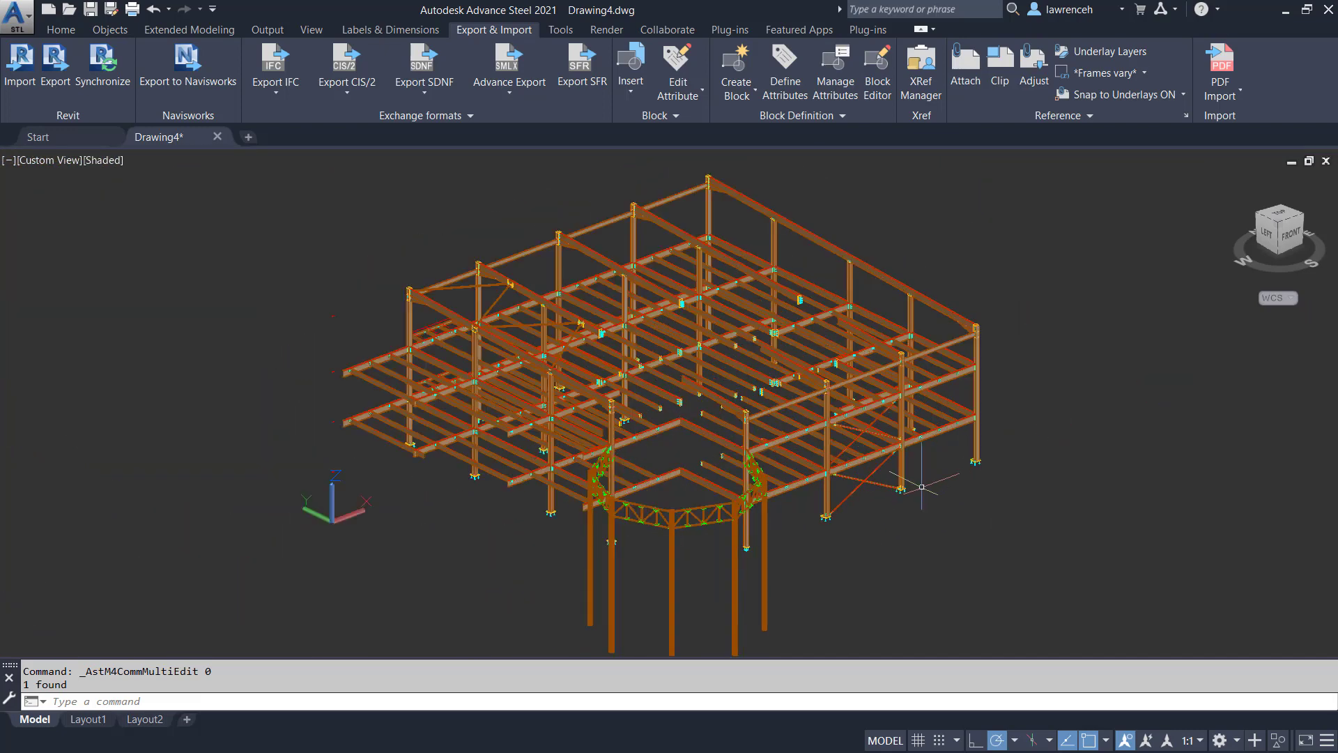
Step: Number the parts with leading zeros and assemblies included, then close the results list
click(67, 32)
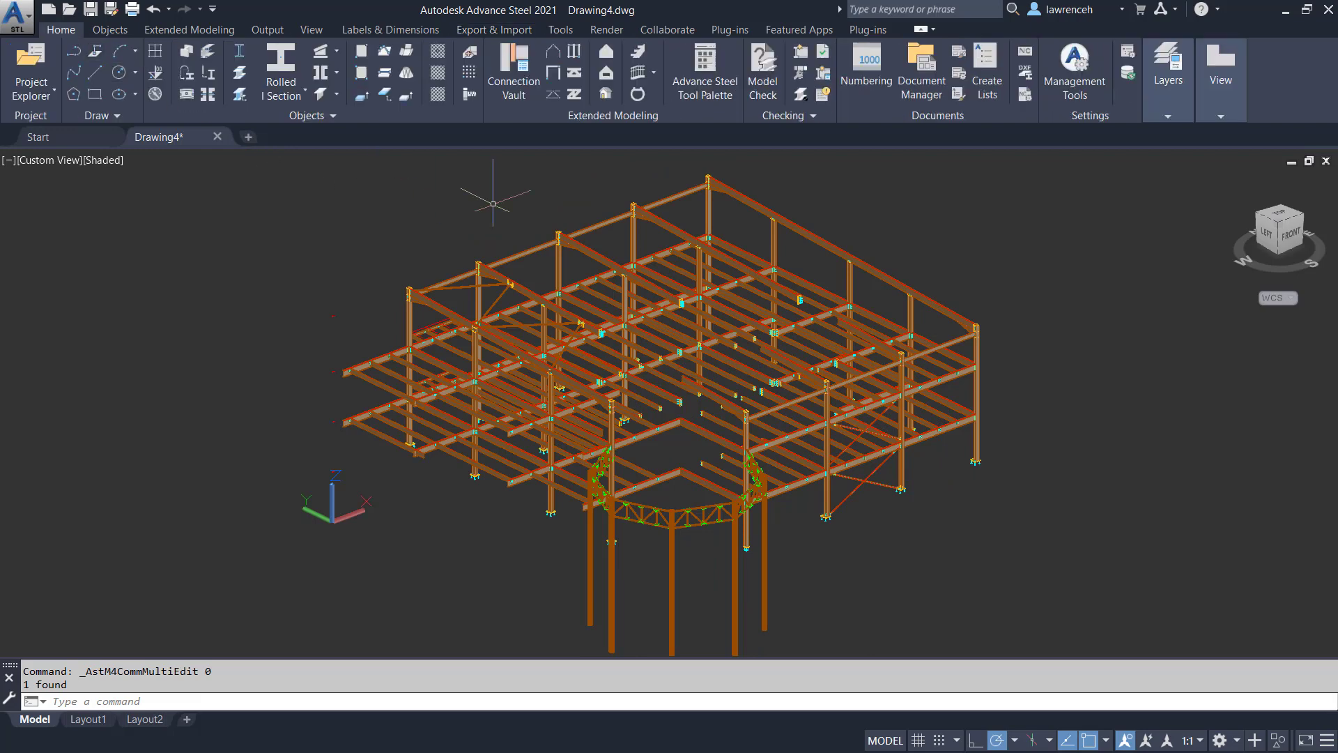
click(868, 70)
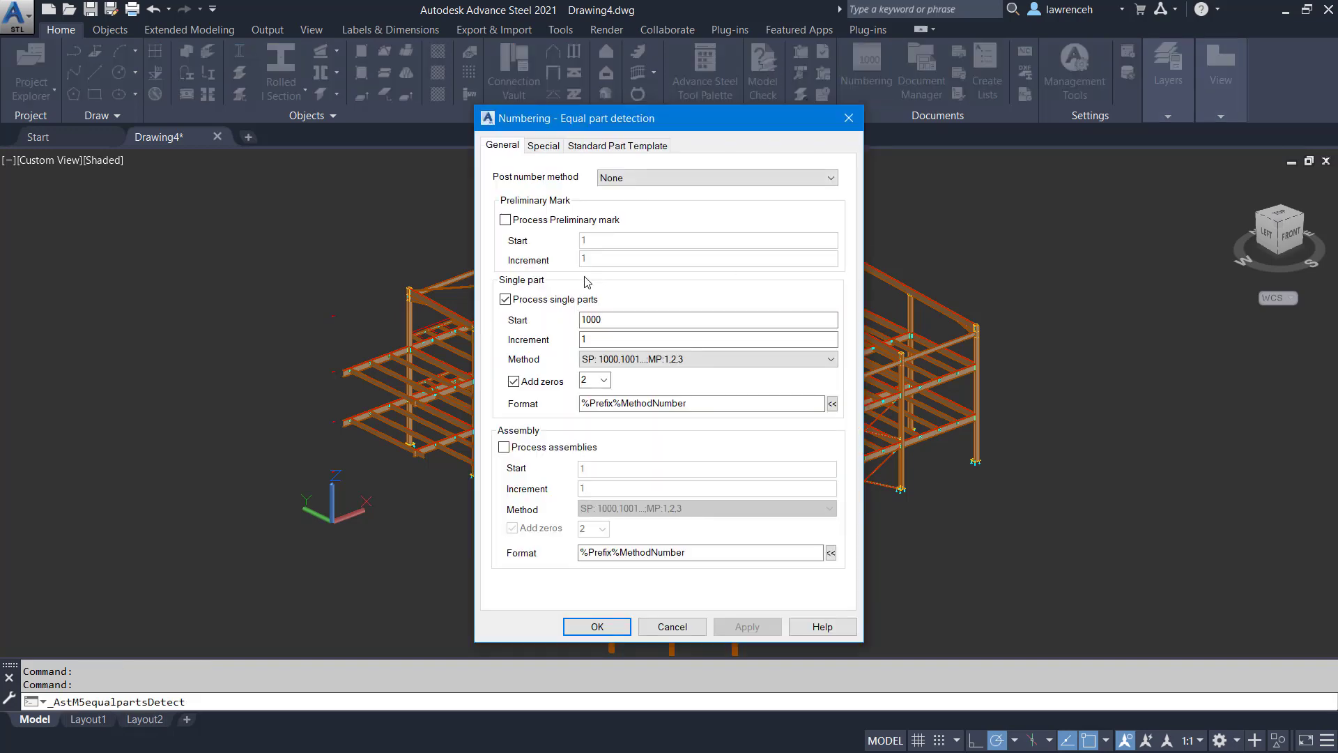
click(513, 380)
click(504, 447)
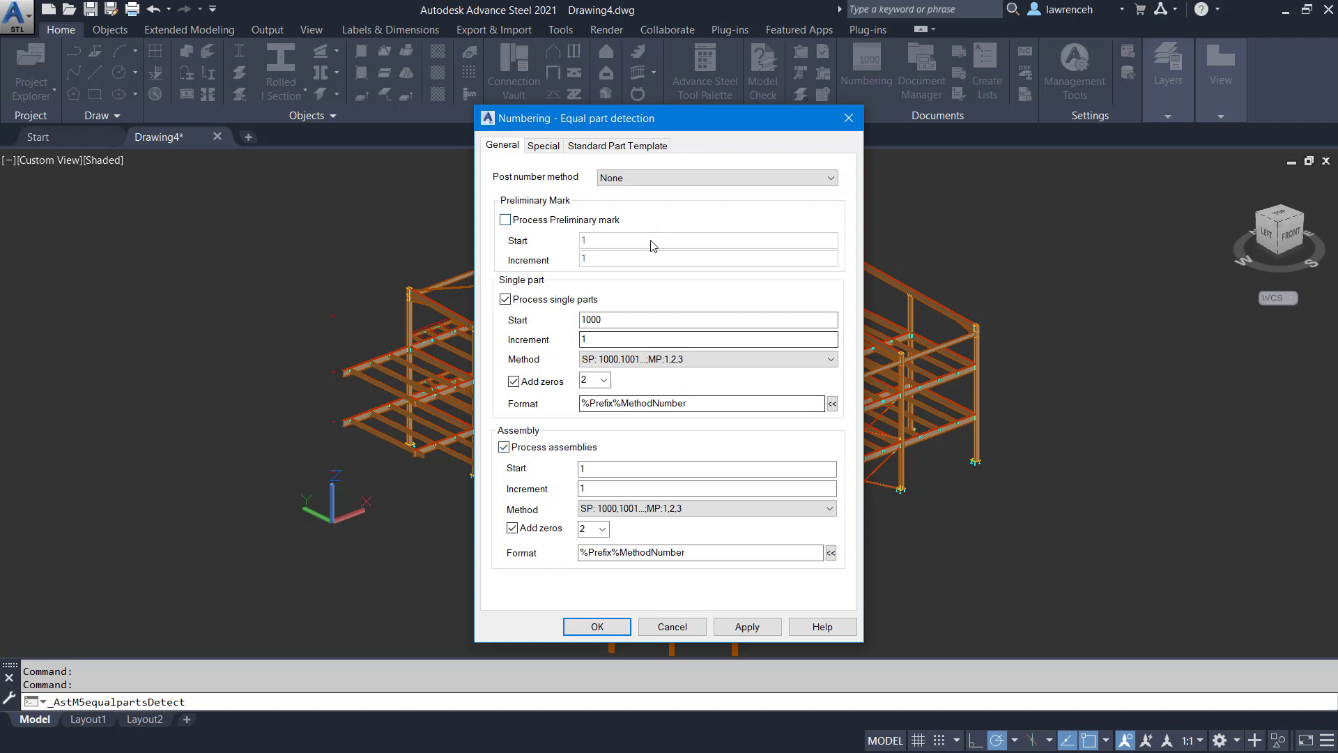
click(598, 627)
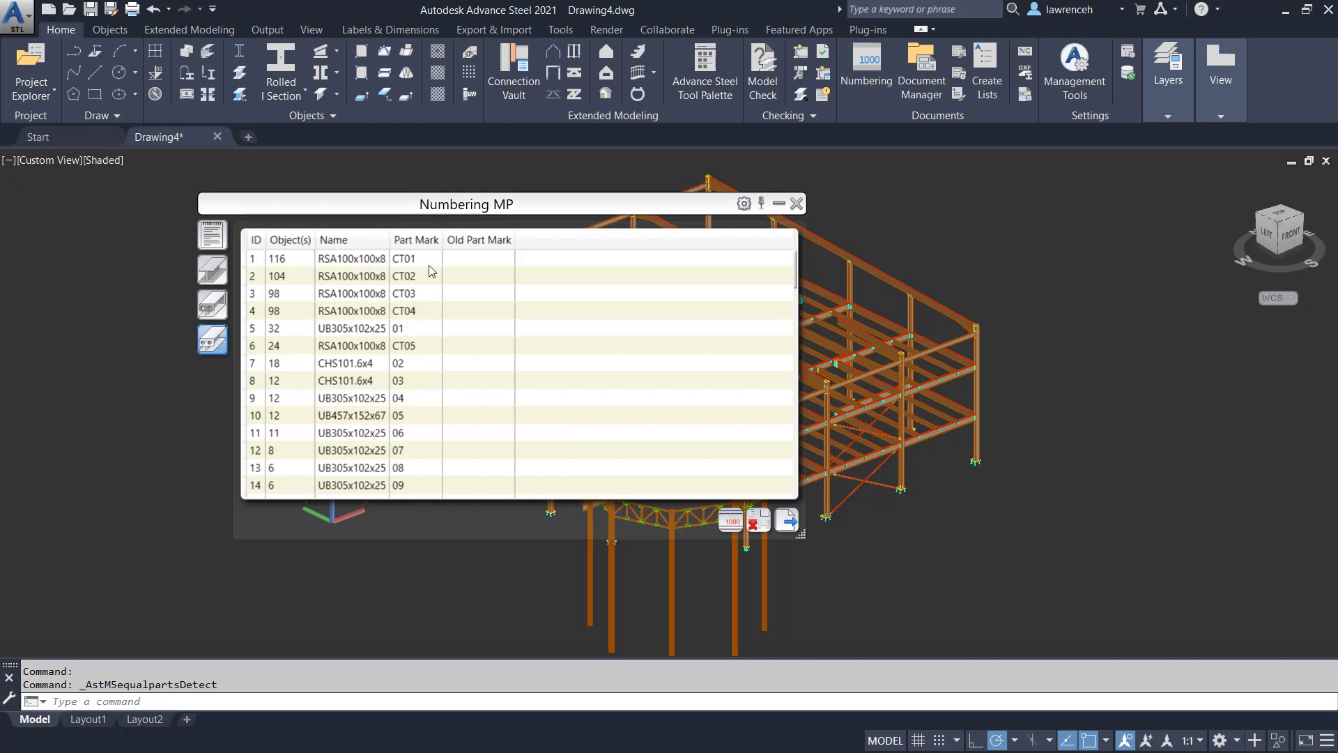
click(795, 204)
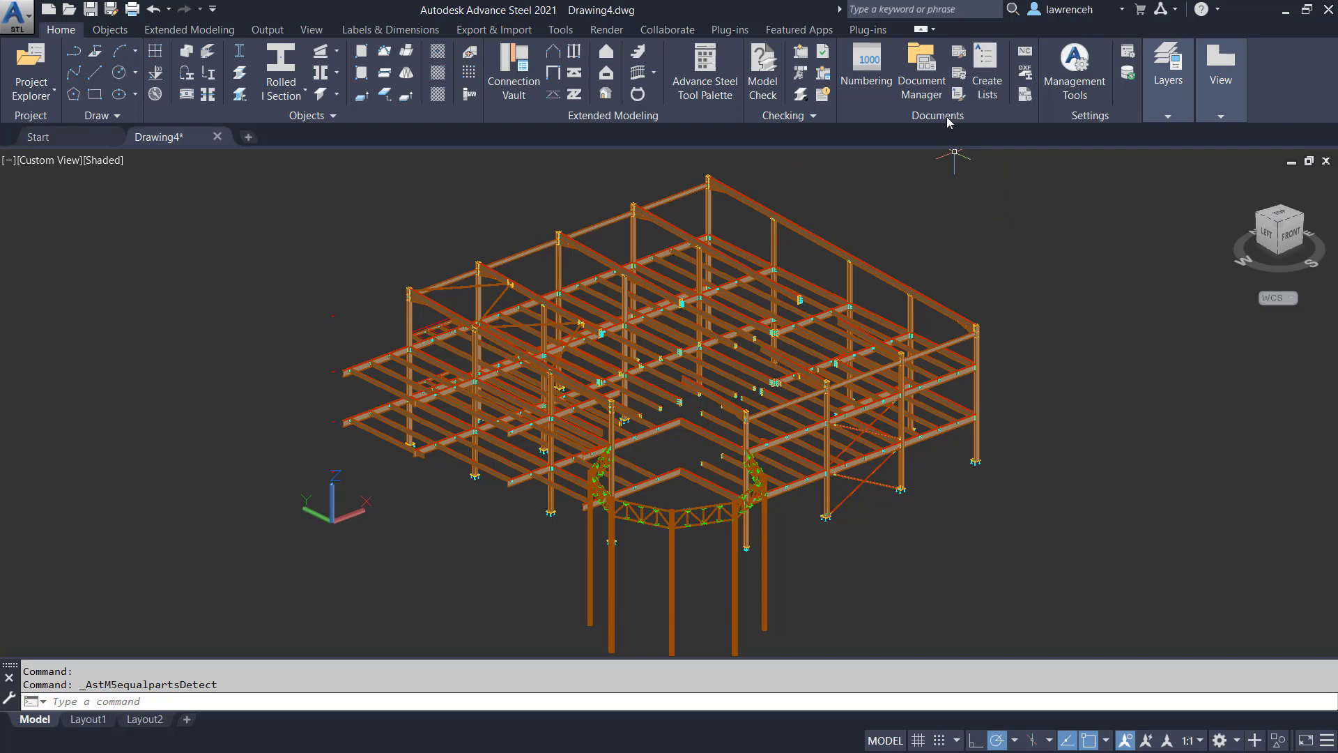
Step: From the Drawing Processes palette, launch Parts A1 - Multi - BOM
click(959, 82)
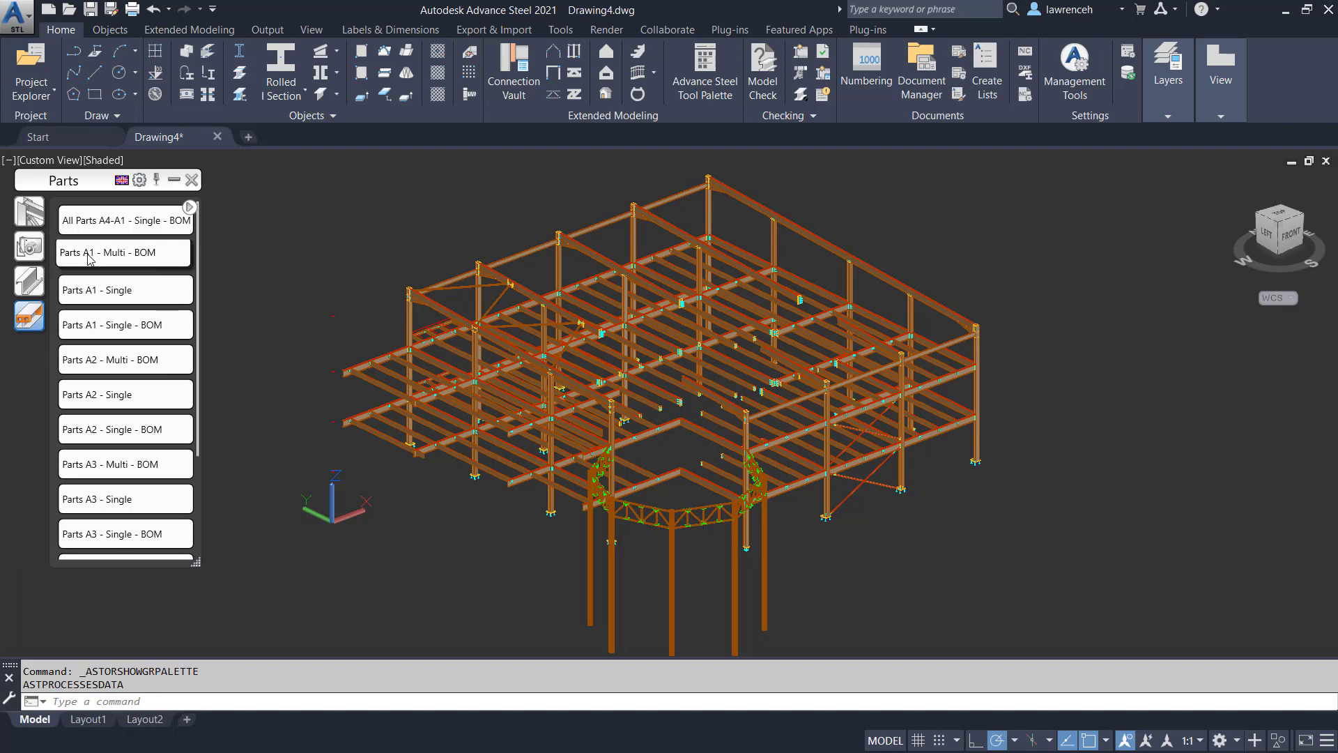
click(148, 259)
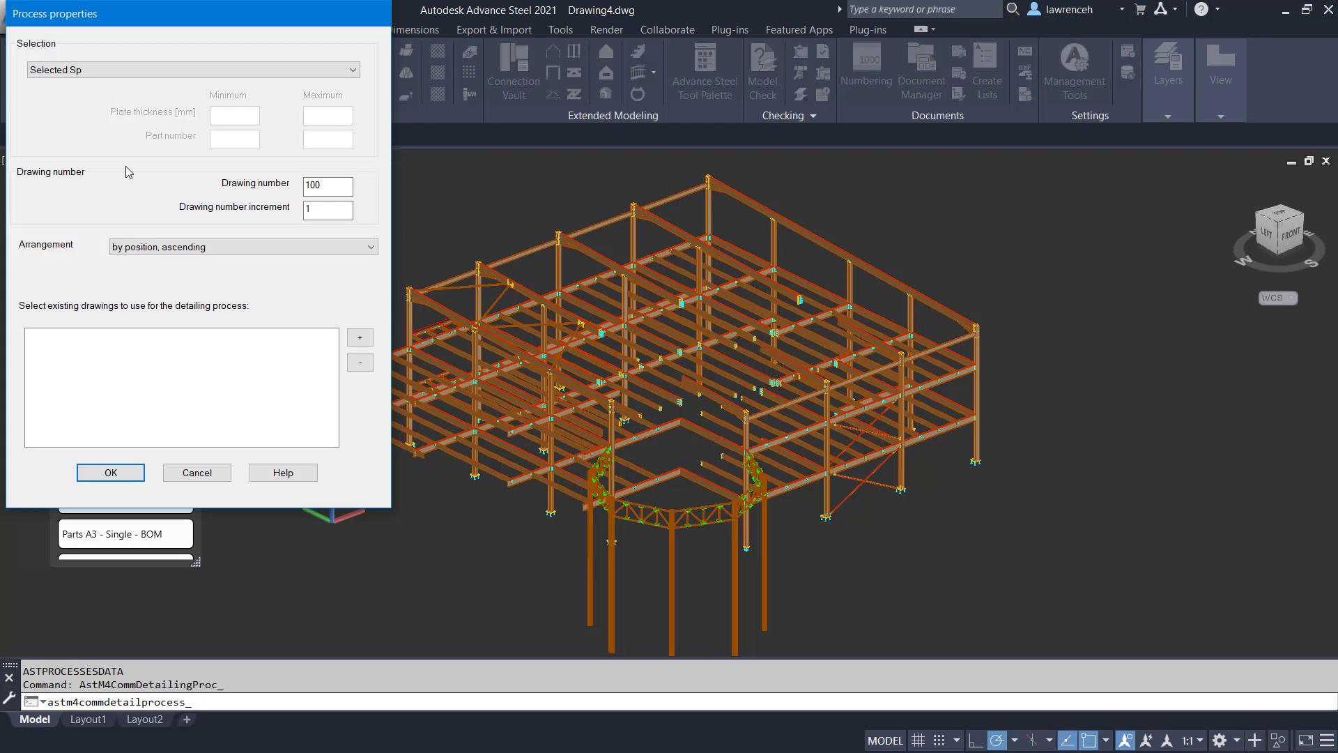
Step: Set the process Selection to All Sp Plate and generate the drawings
click(138, 70)
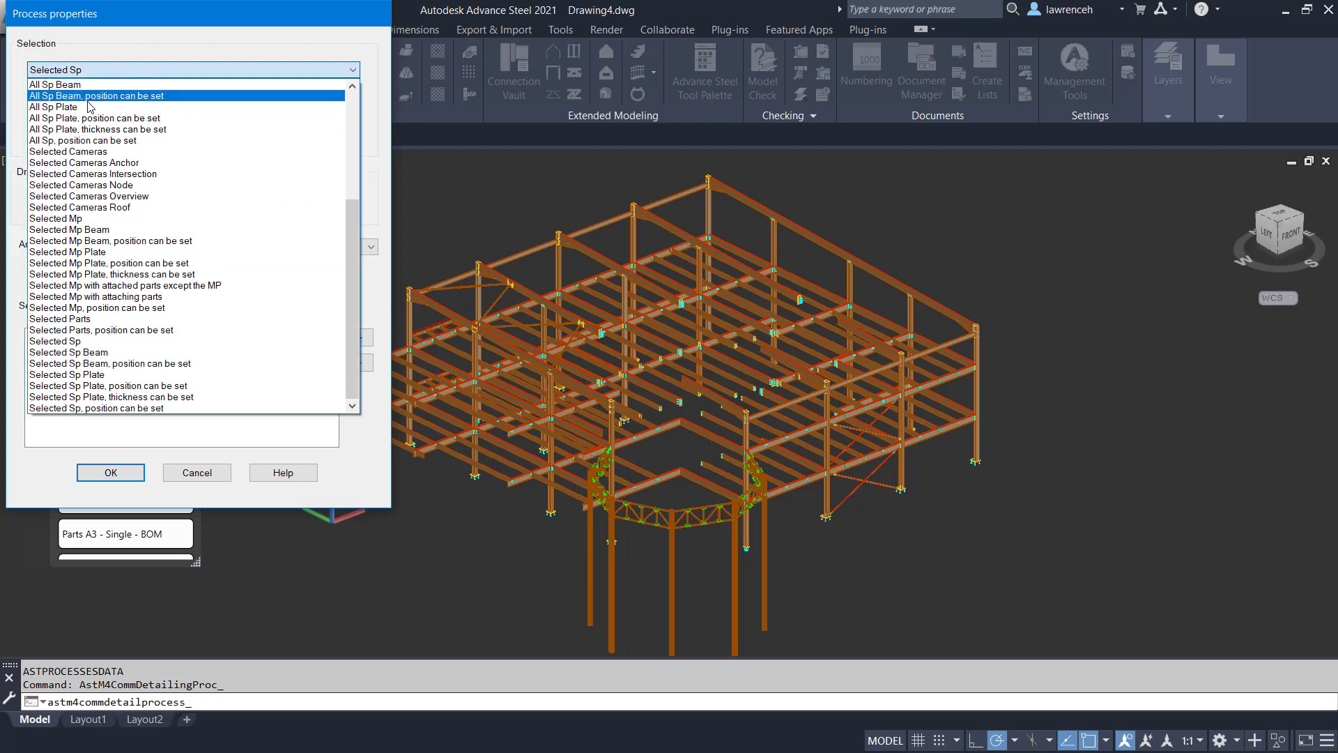
click(83, 108)
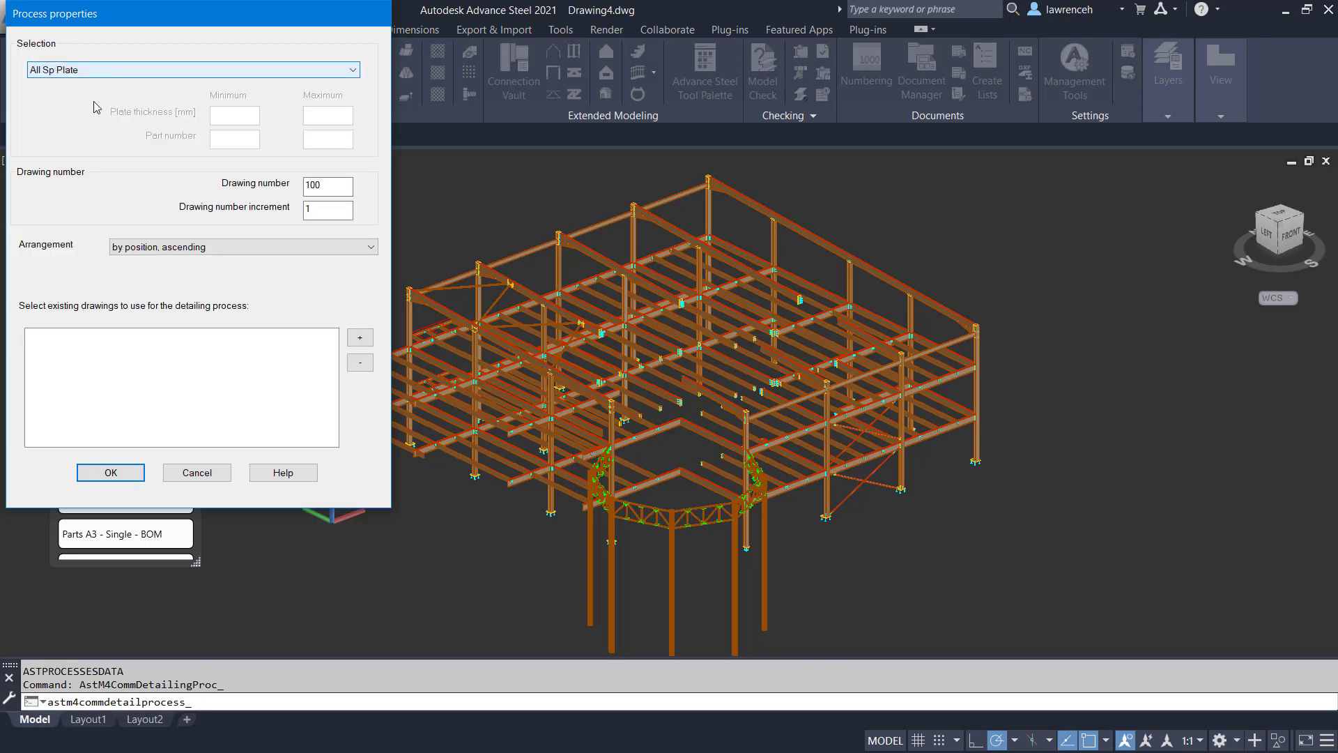
click(111, 473)
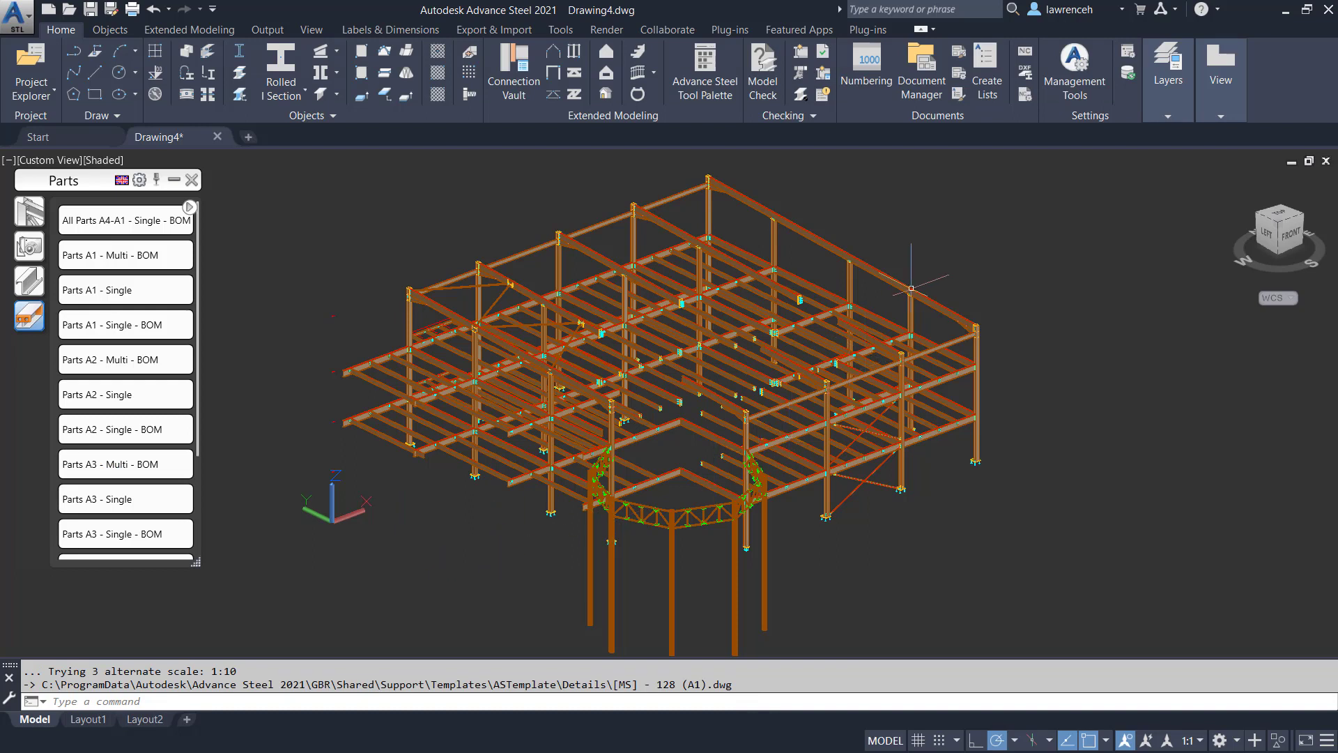
click(925, 83)
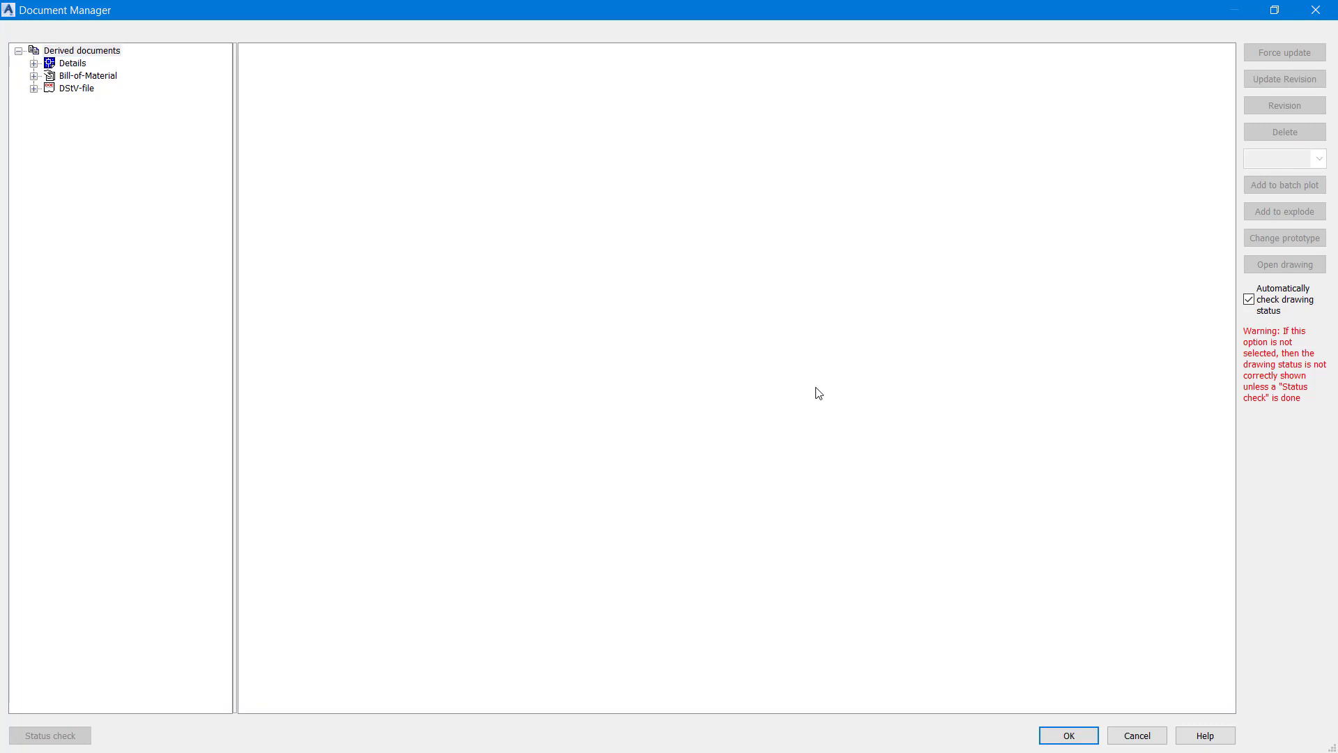
click(18, 51)
click(34, 64)
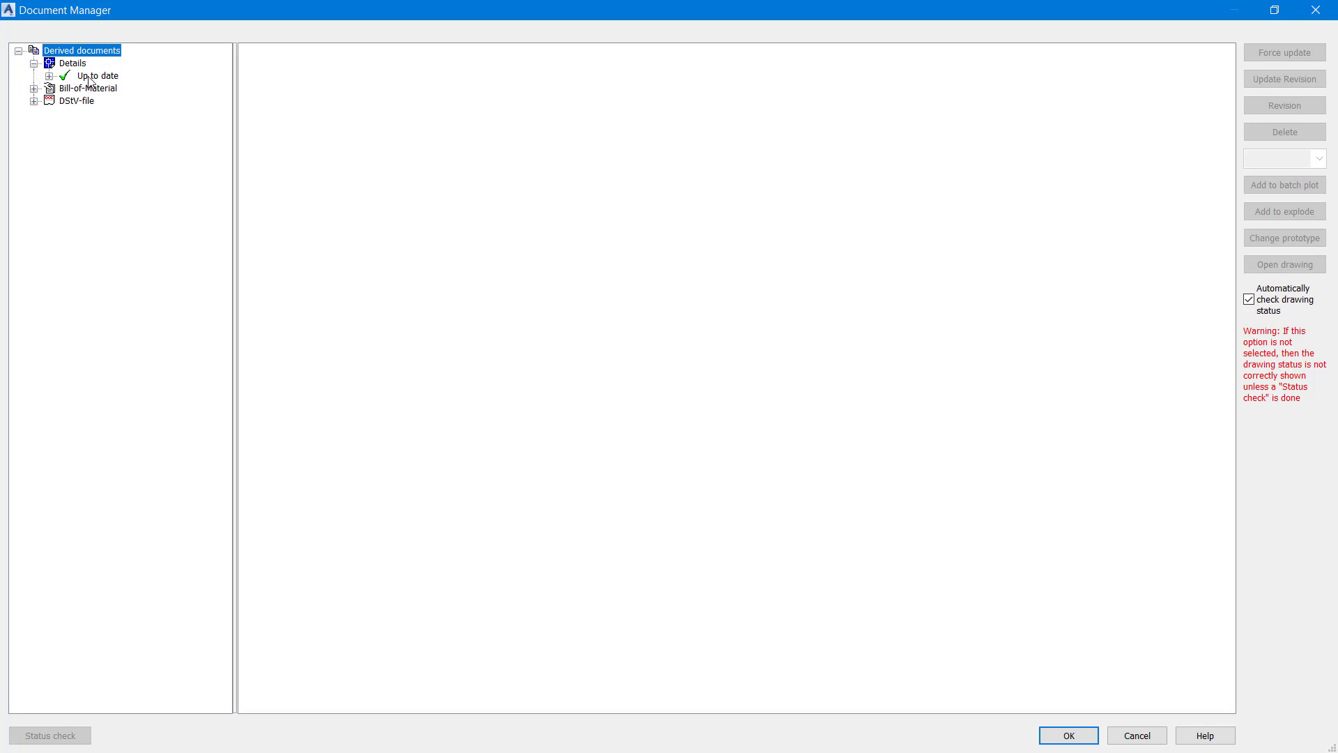
click(79, 77)
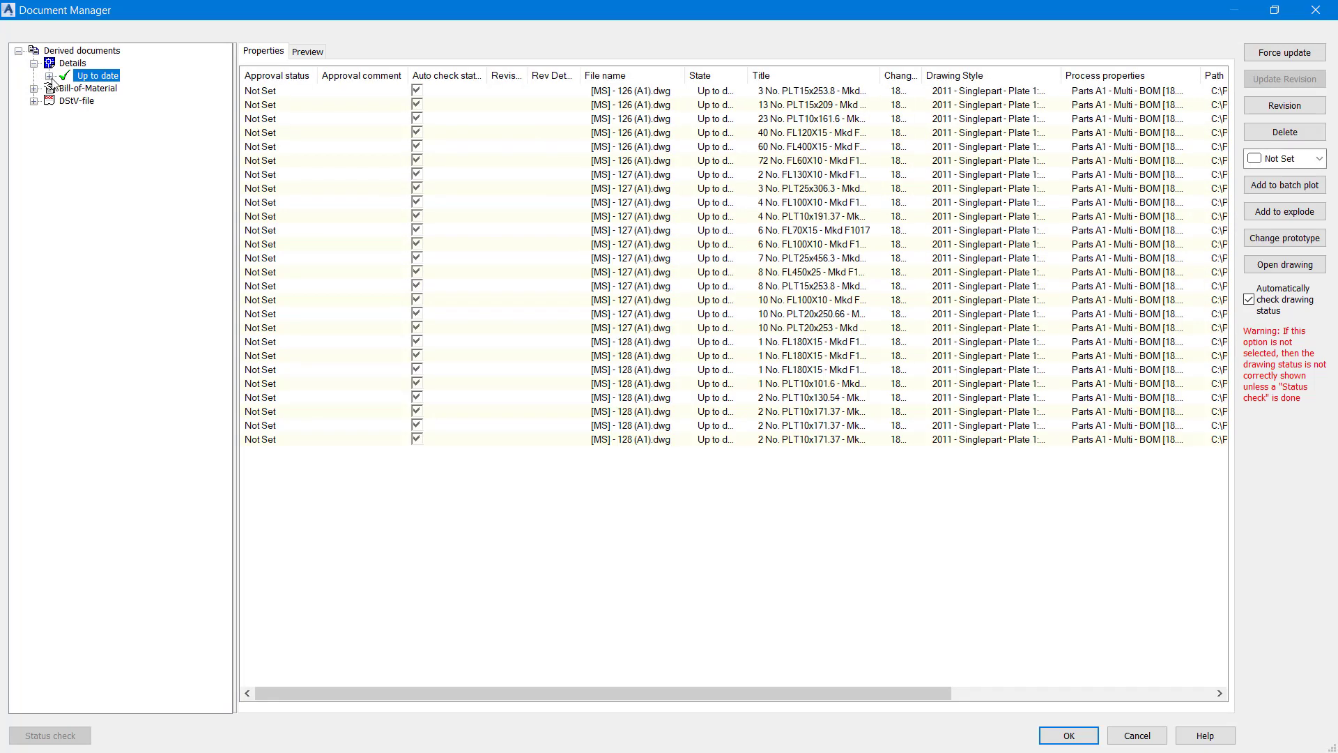
click(50, 77)
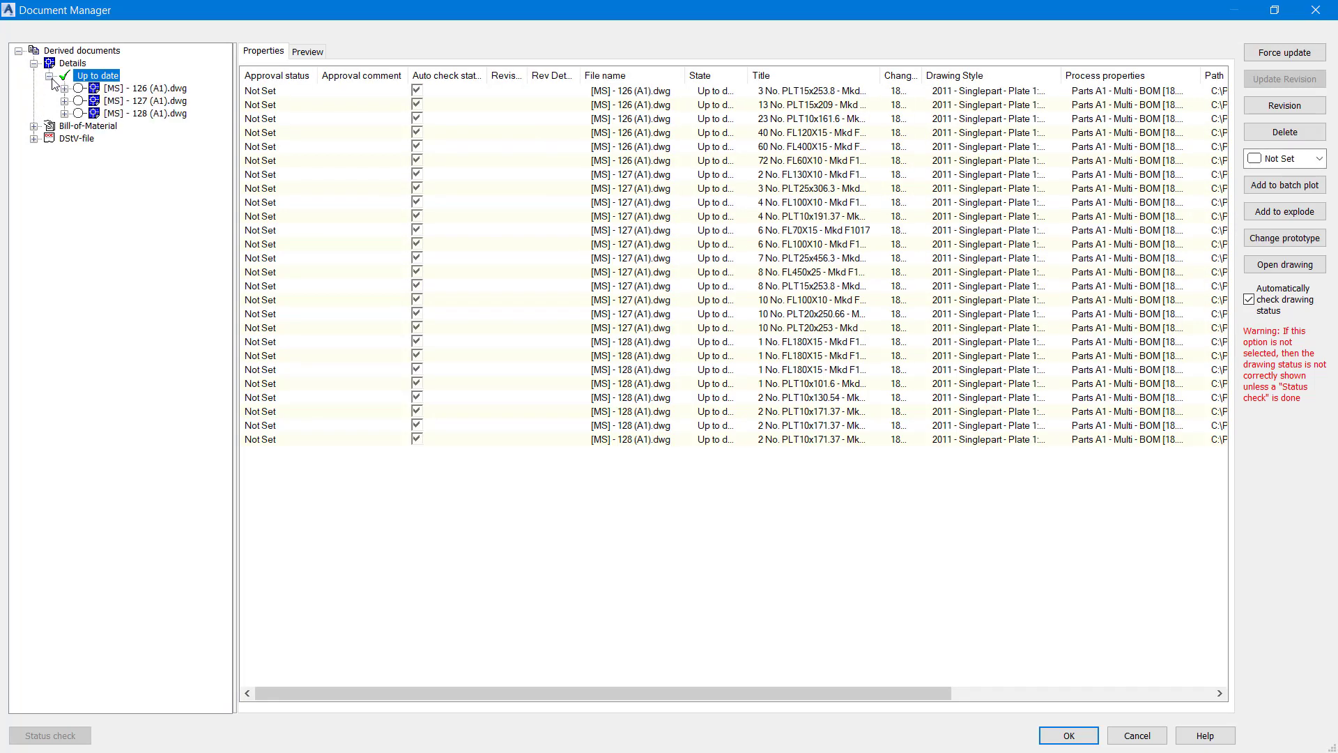
click(153, 102)
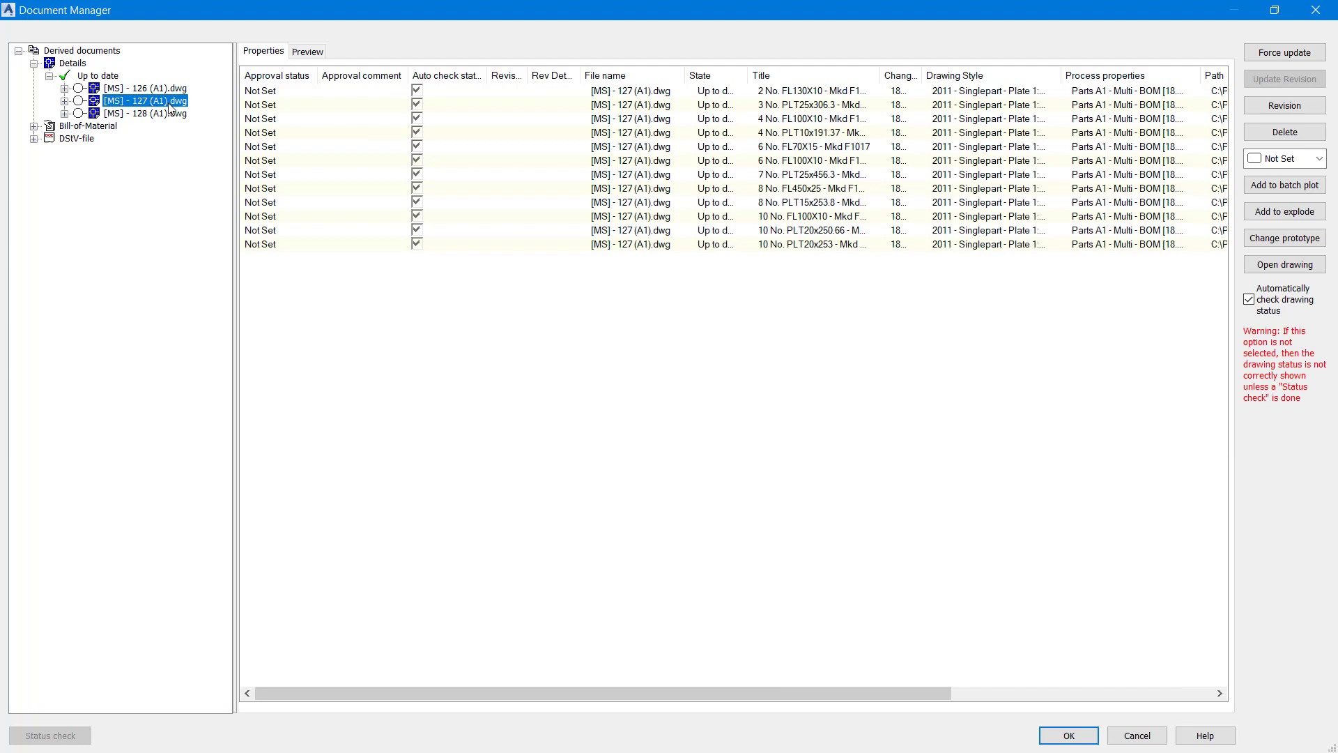
click(312, 52)
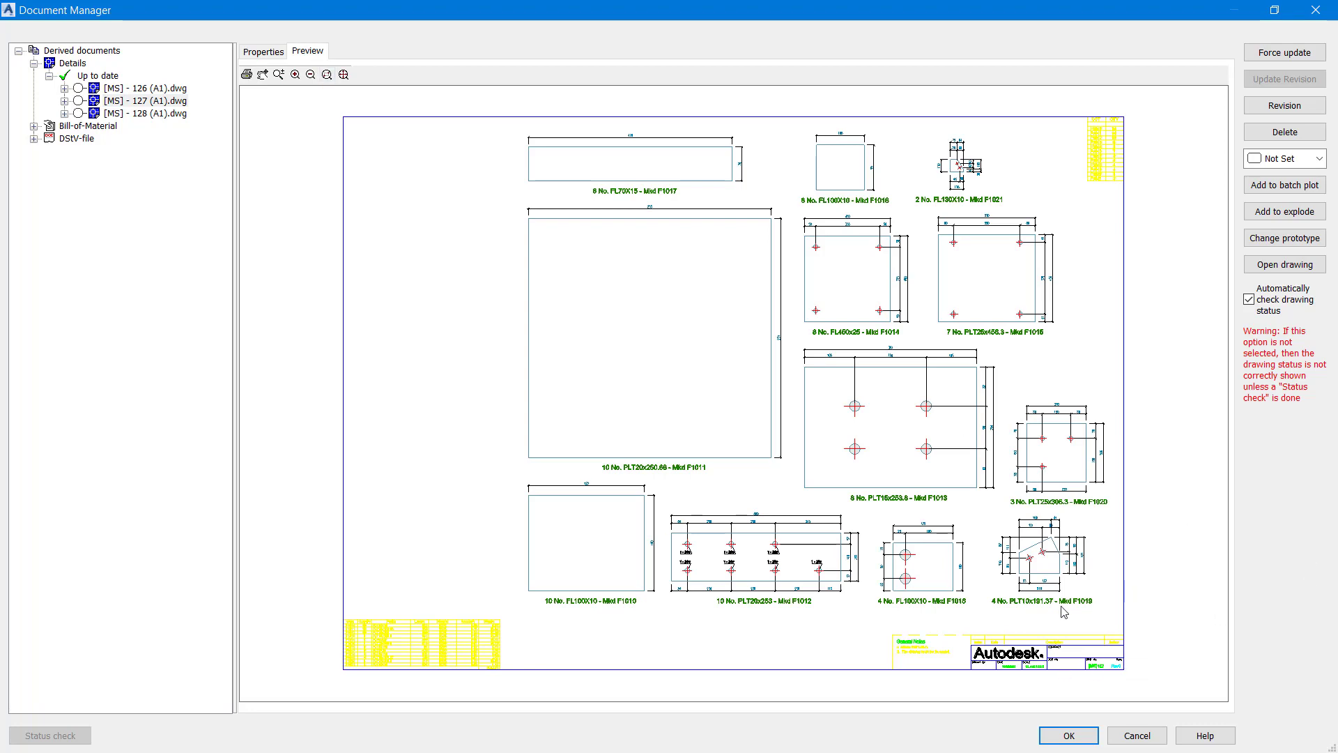
scroll(1056, 603, up, 3)
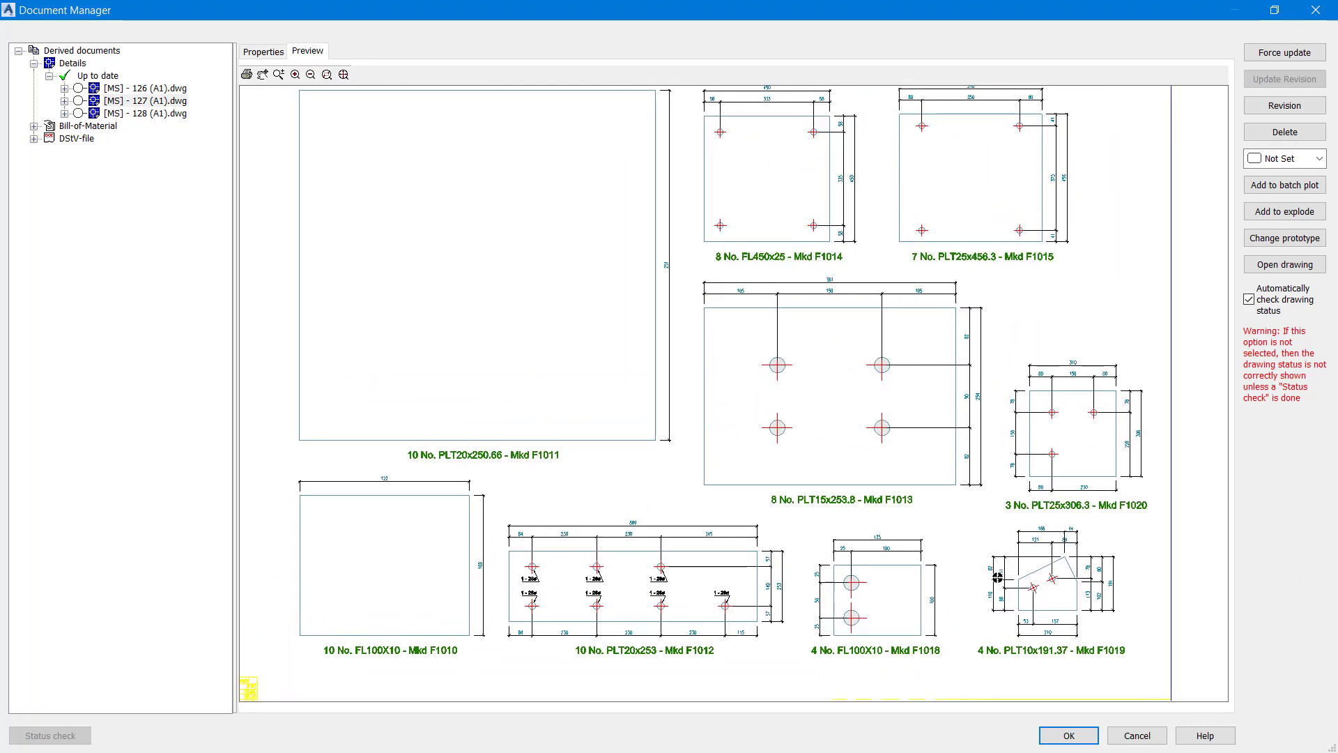
scroll(998, 576, up, 4)
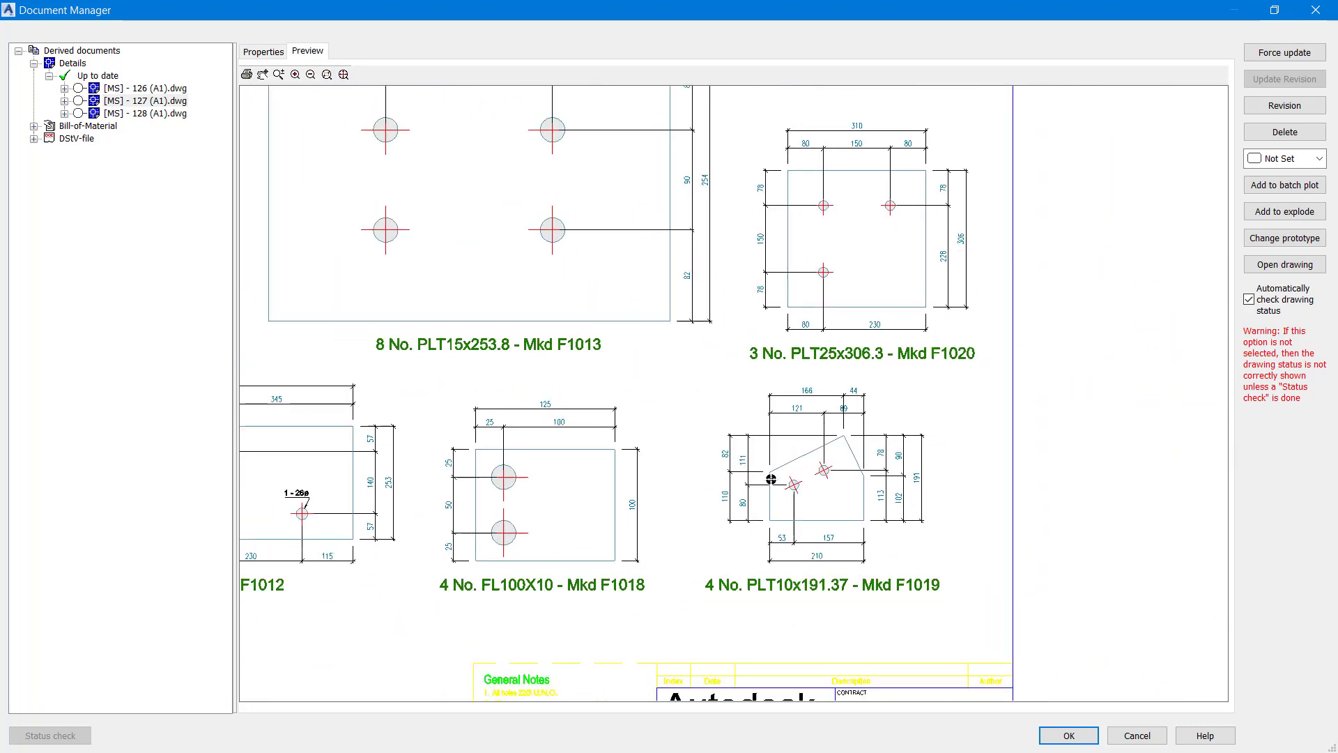
scroll(821, 537, up, 2)
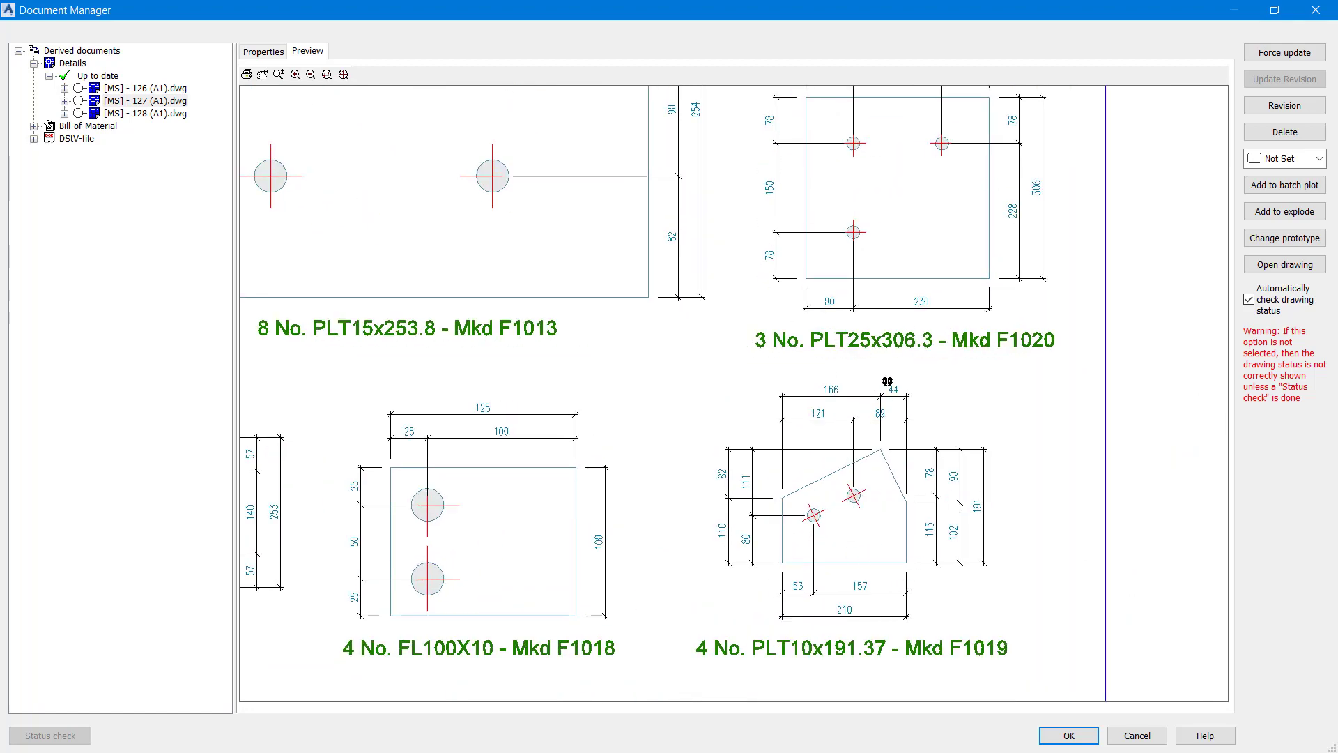
scroll(891, 627, down, 2)
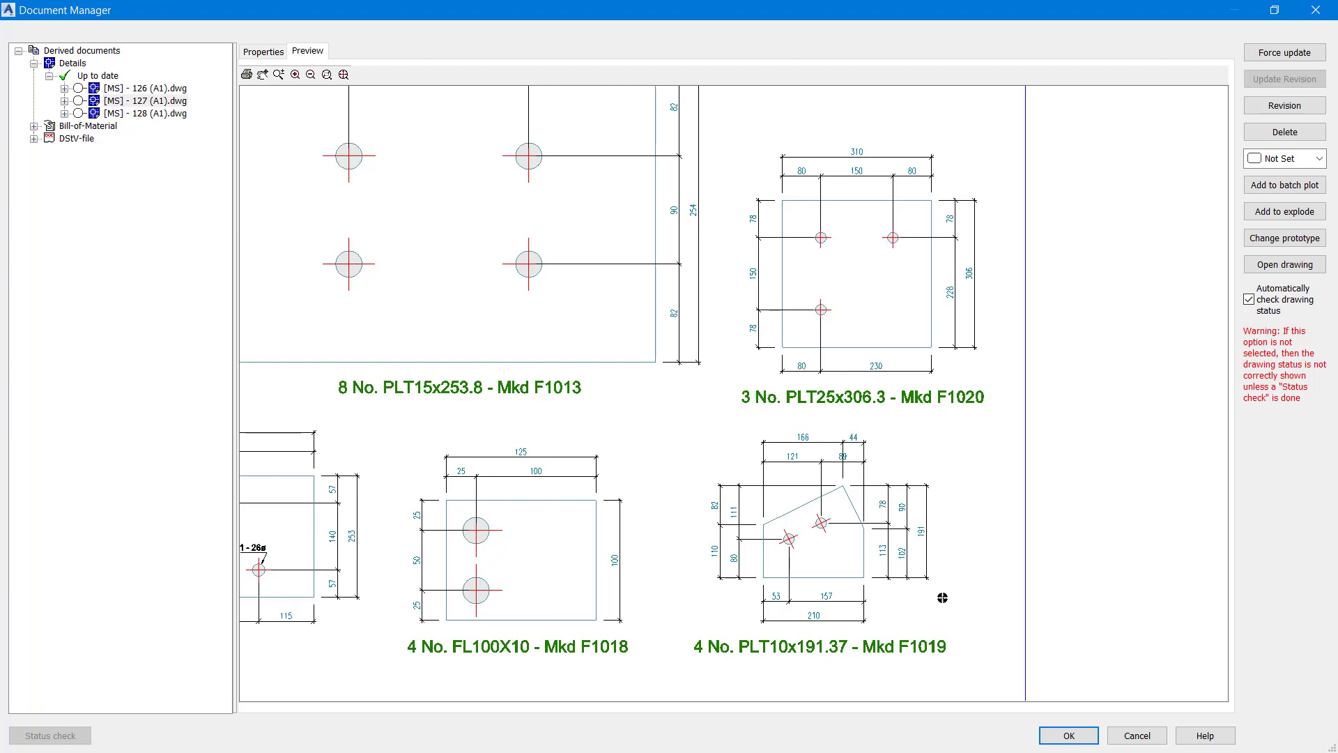
scroll(914, 615, up, 1)
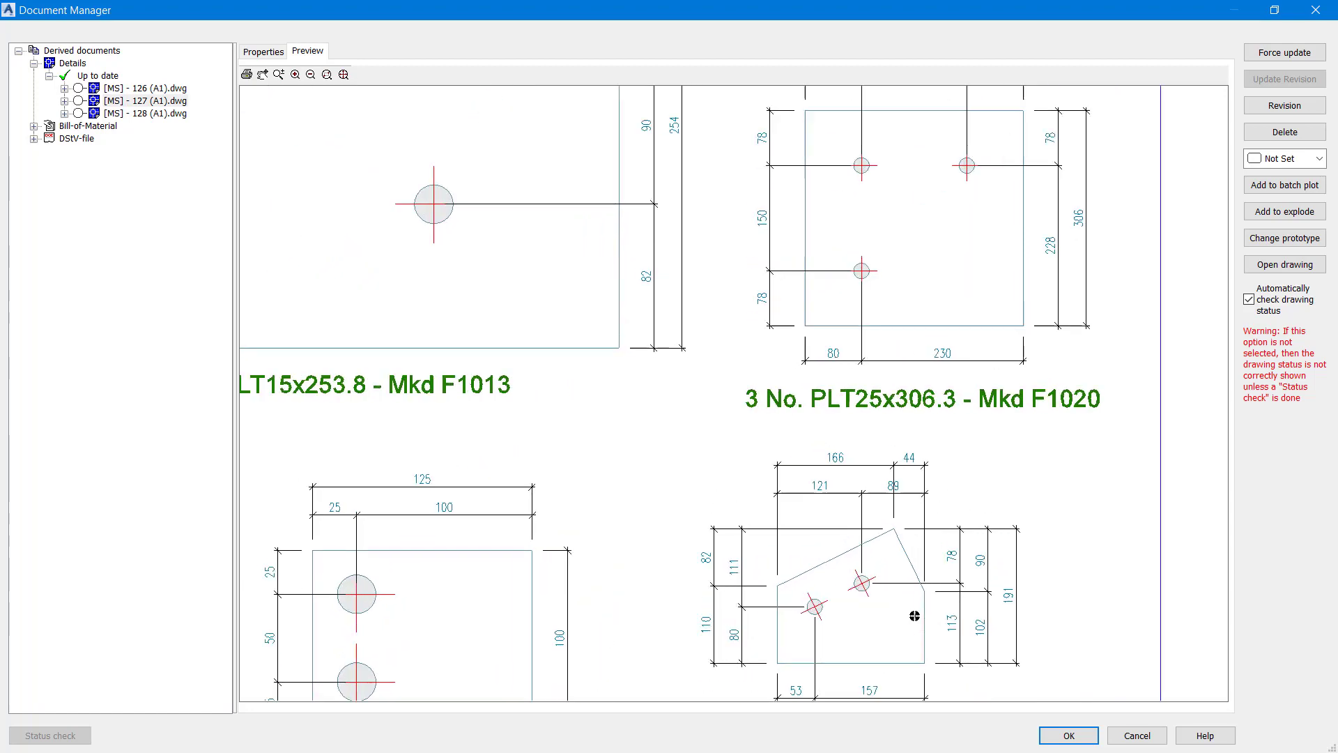
mouse_move(914, 616)
middle_down()
mouse_move(923, 547)
mouse_move(971, 514)
middle_up()
scroll(592, 516, down, 2)
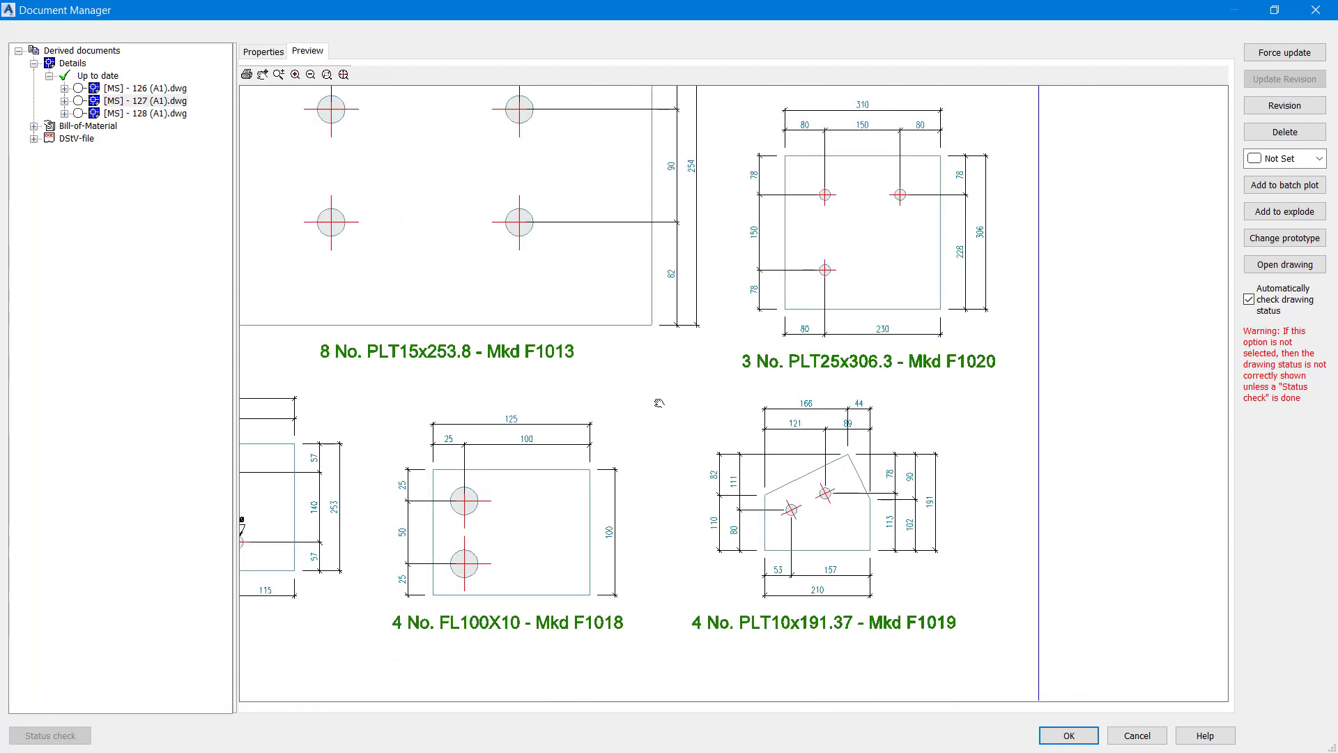
middle_drag(660, 402, 758, 464)
scroll(761, 467, down, 1)
scroll(763, 469, up, 1)
scroll(764, 472, down, 2)
scroll(764, 472, down, 1)
scroll(886, 516, down, 1)
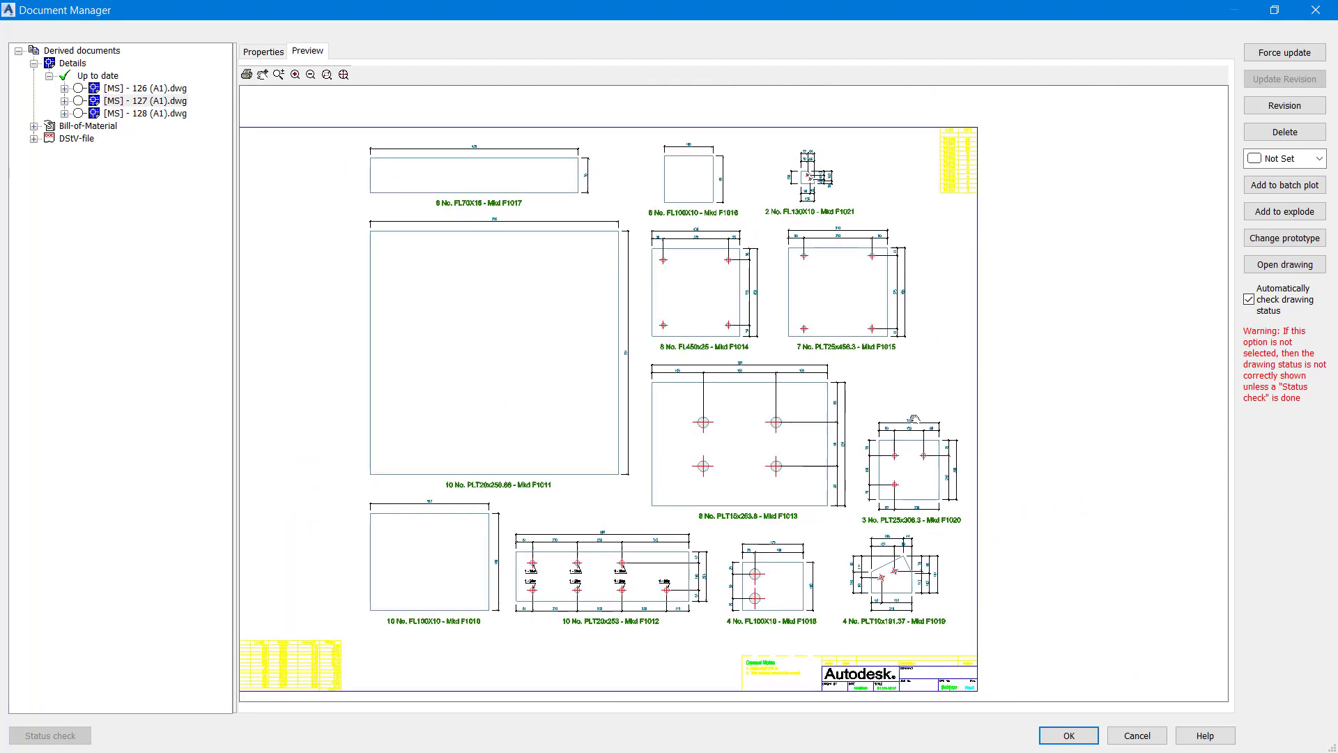
middle_drag(914, 419, 830, 414)
scroll(529, 305, down, 2)
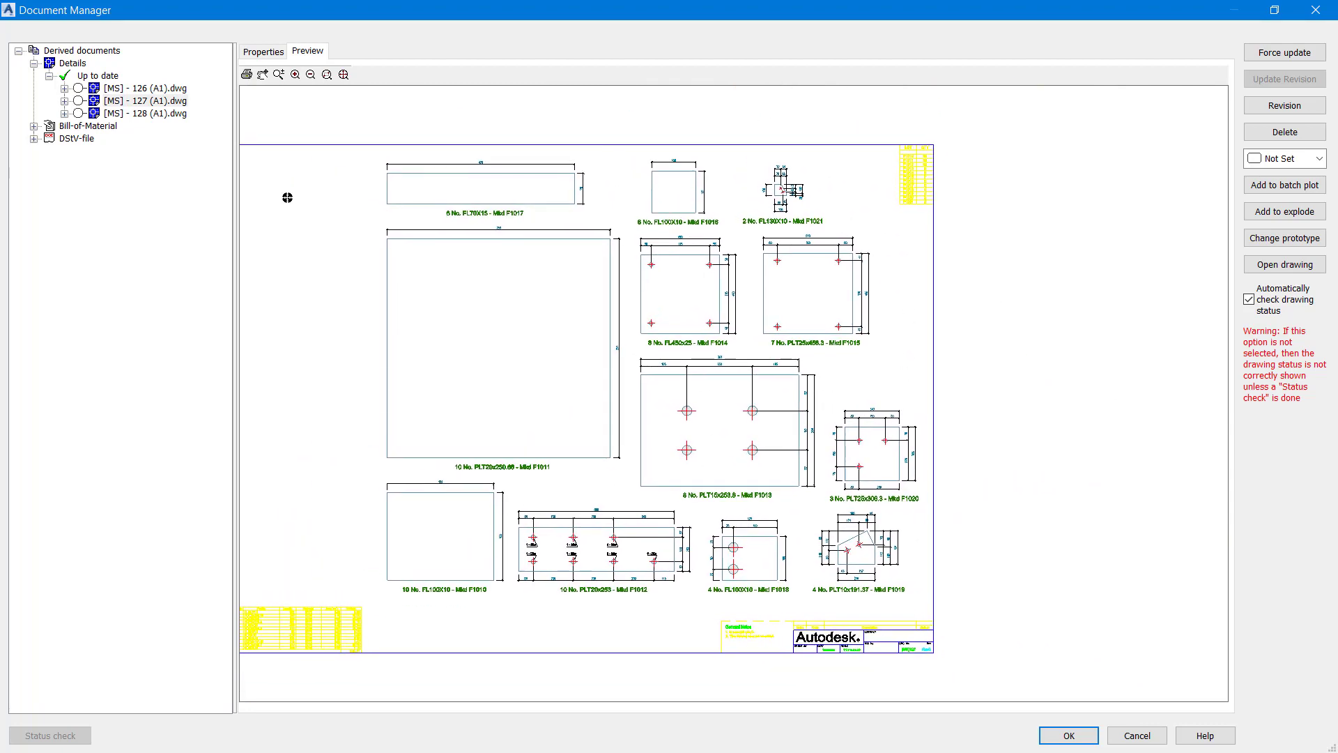
middle_drag(752, 476, 821, 493)
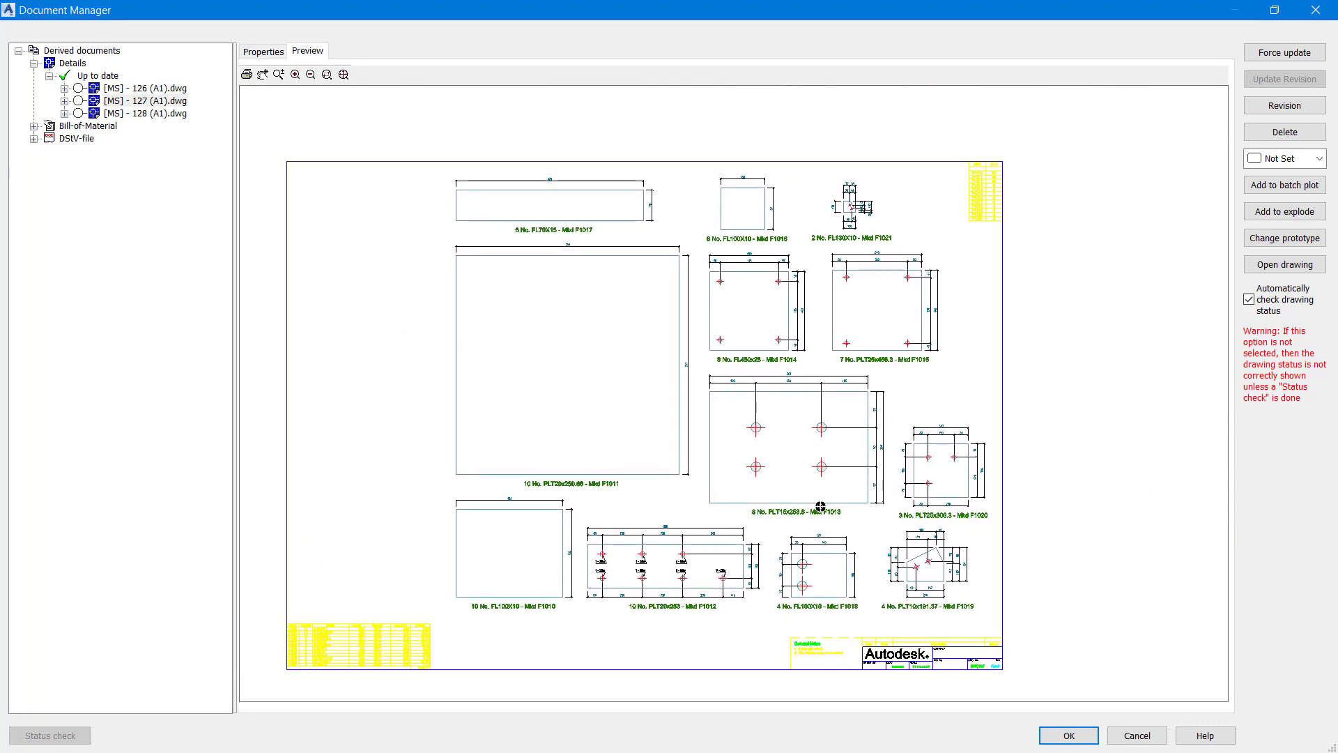
click(160, 113)
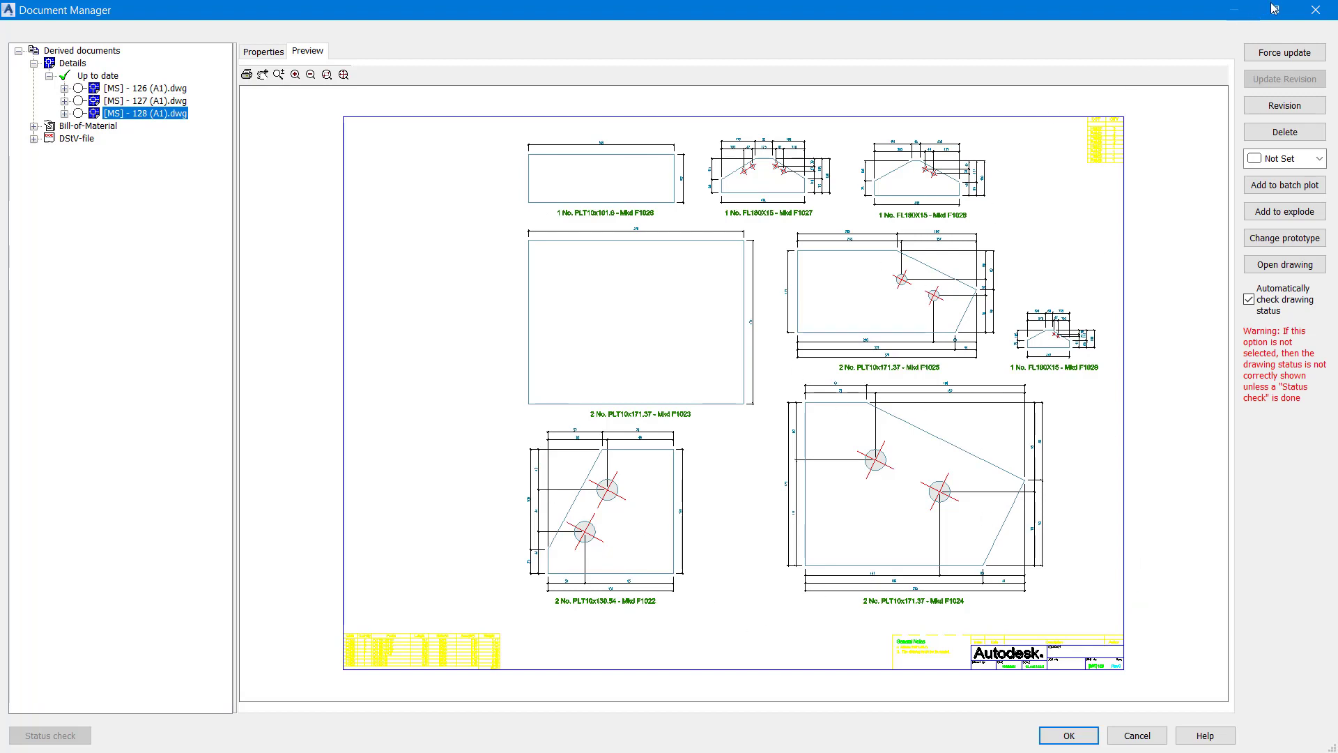
Step: Close the Document Manager and launch Assemblies A0 - Multi - BOM from the Assemblies tab
click(1313, 11)
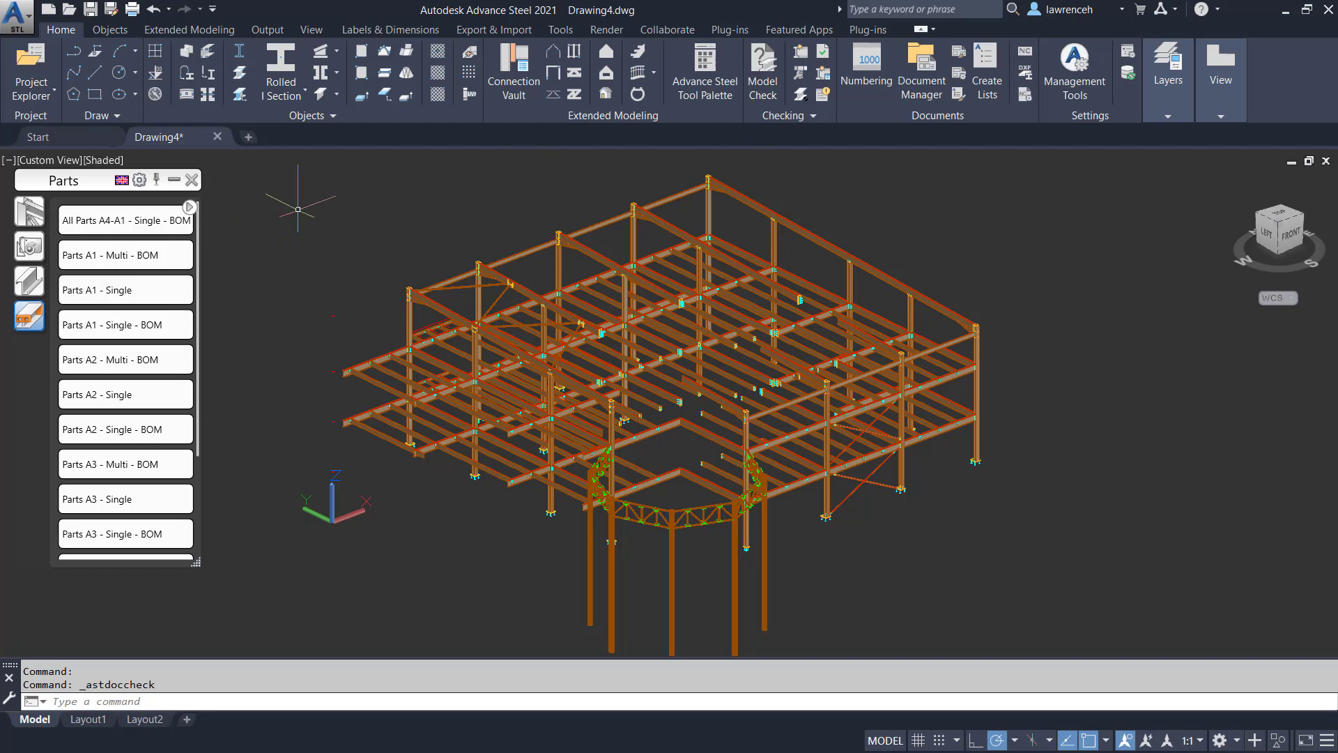
click(37, 211)
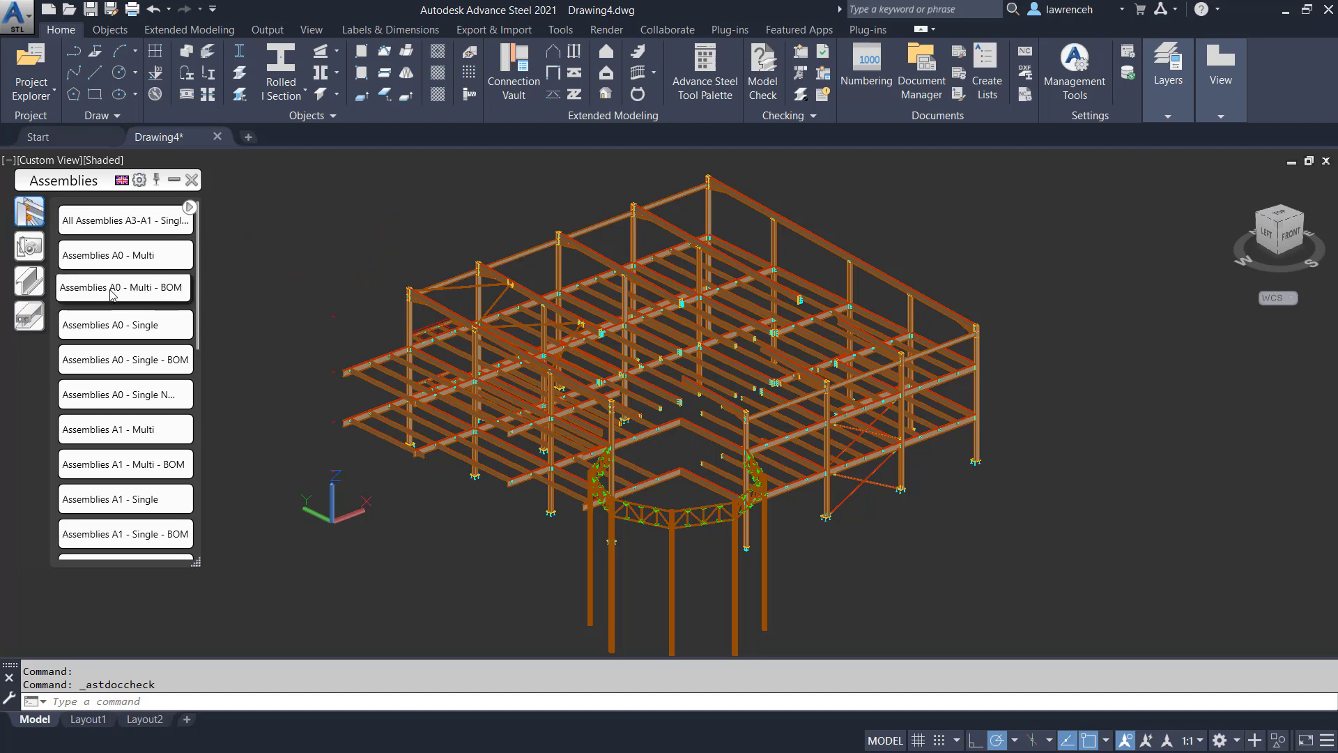
click(162, 290)
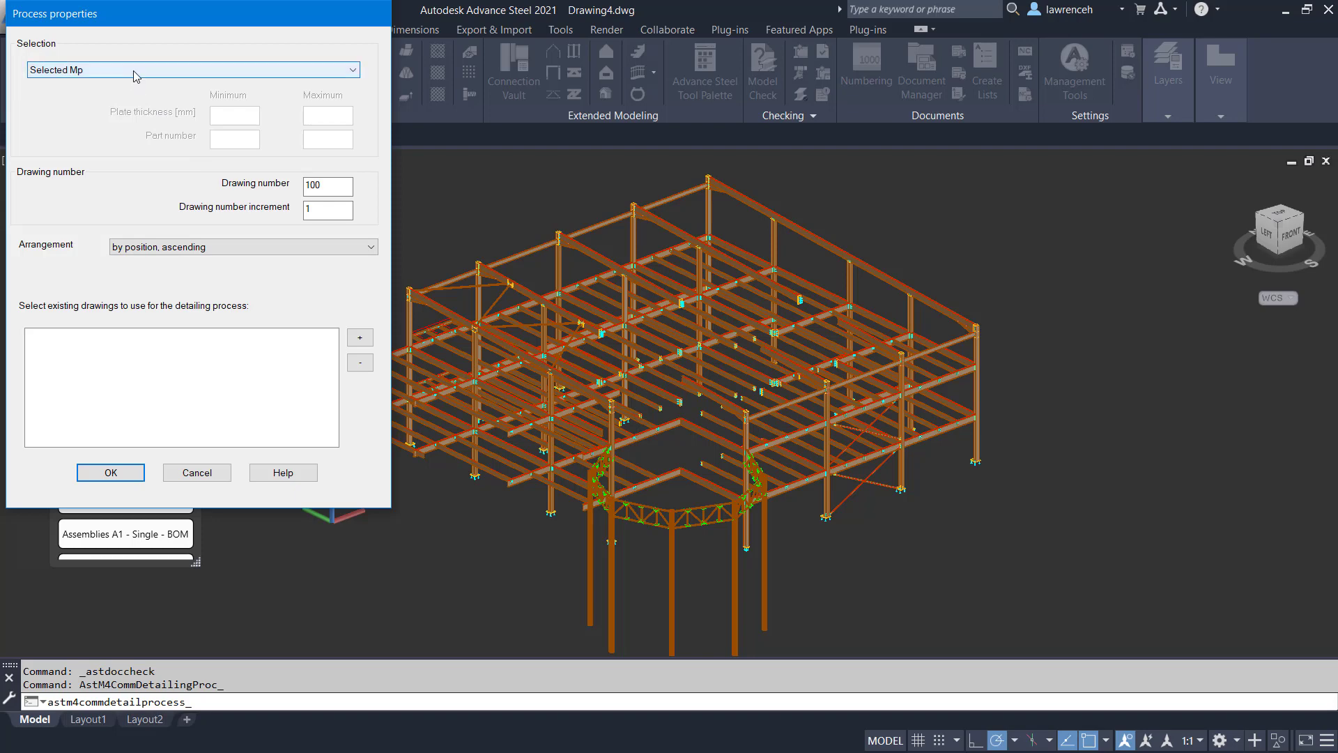
Step: Set the process Selection to All Mp and generate the assembly drawings
click(136, 70)
click(133, 71)
click(132, 71)
scroll(182, 207, up, 3)
scroll(183, 207, up, 3)
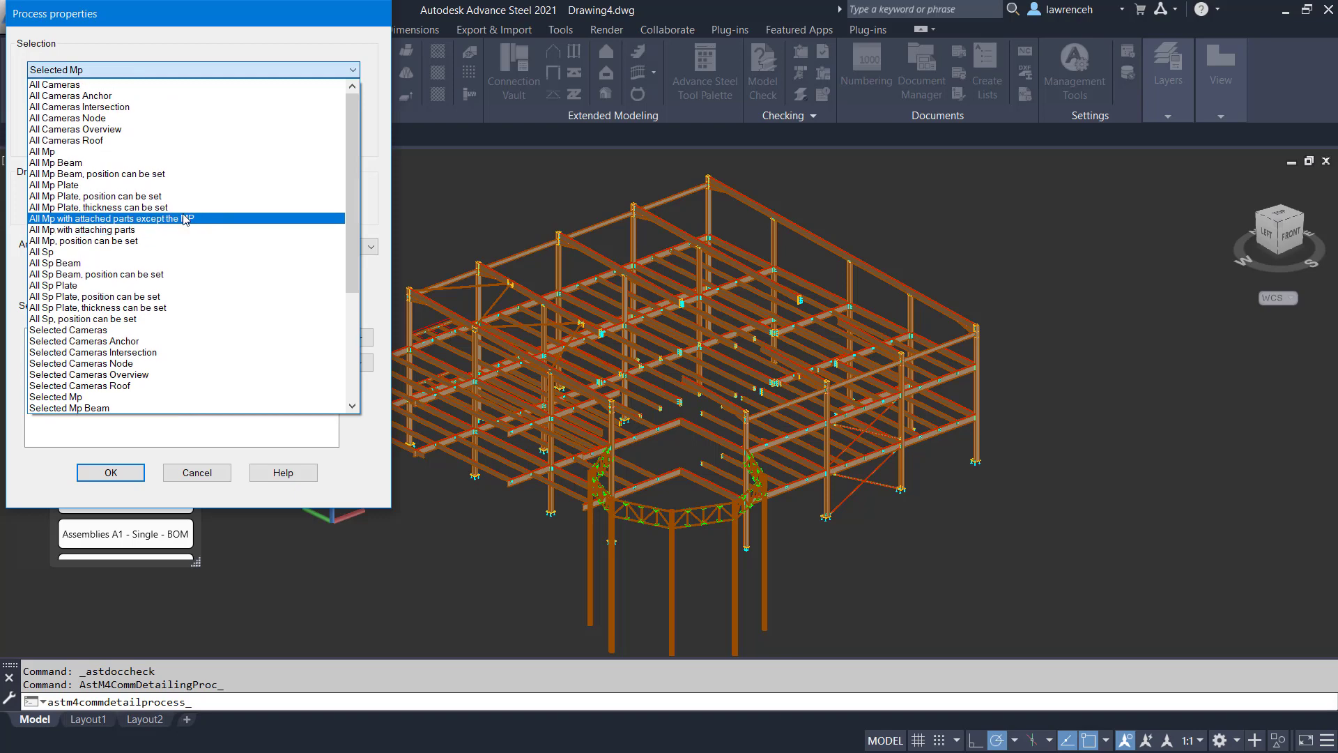
click(60, 155)
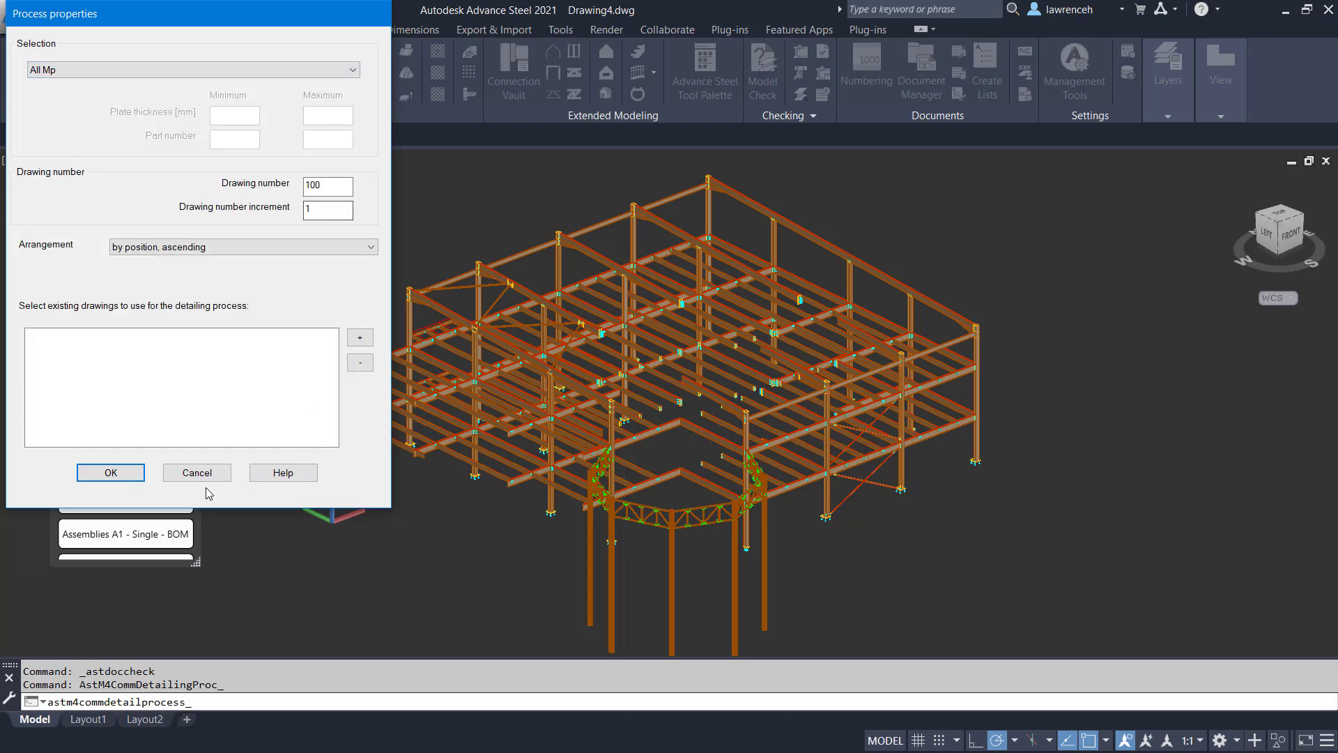
click(110, 473)
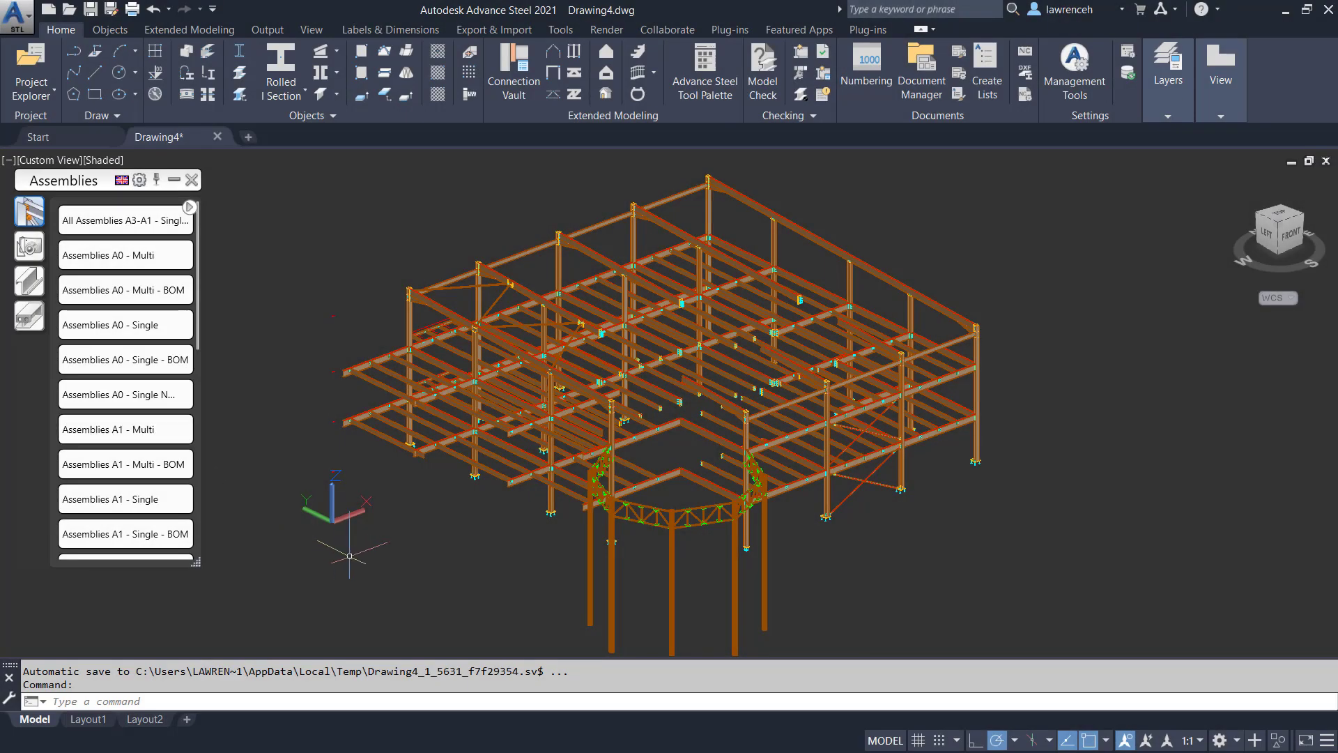
Step: In Document Manager, open Details > Up to date and preview [MA] - 105 (A0).dwg
click(925, 78)
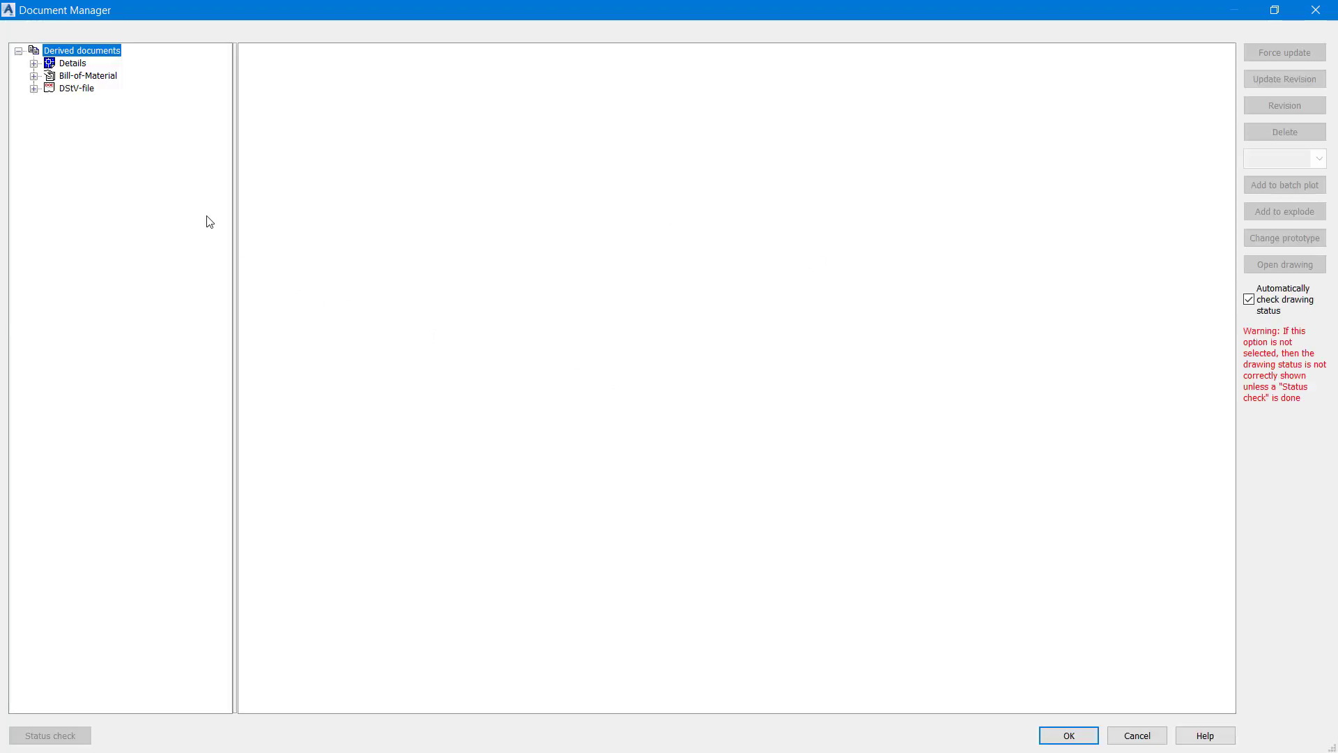
click(33, 63)
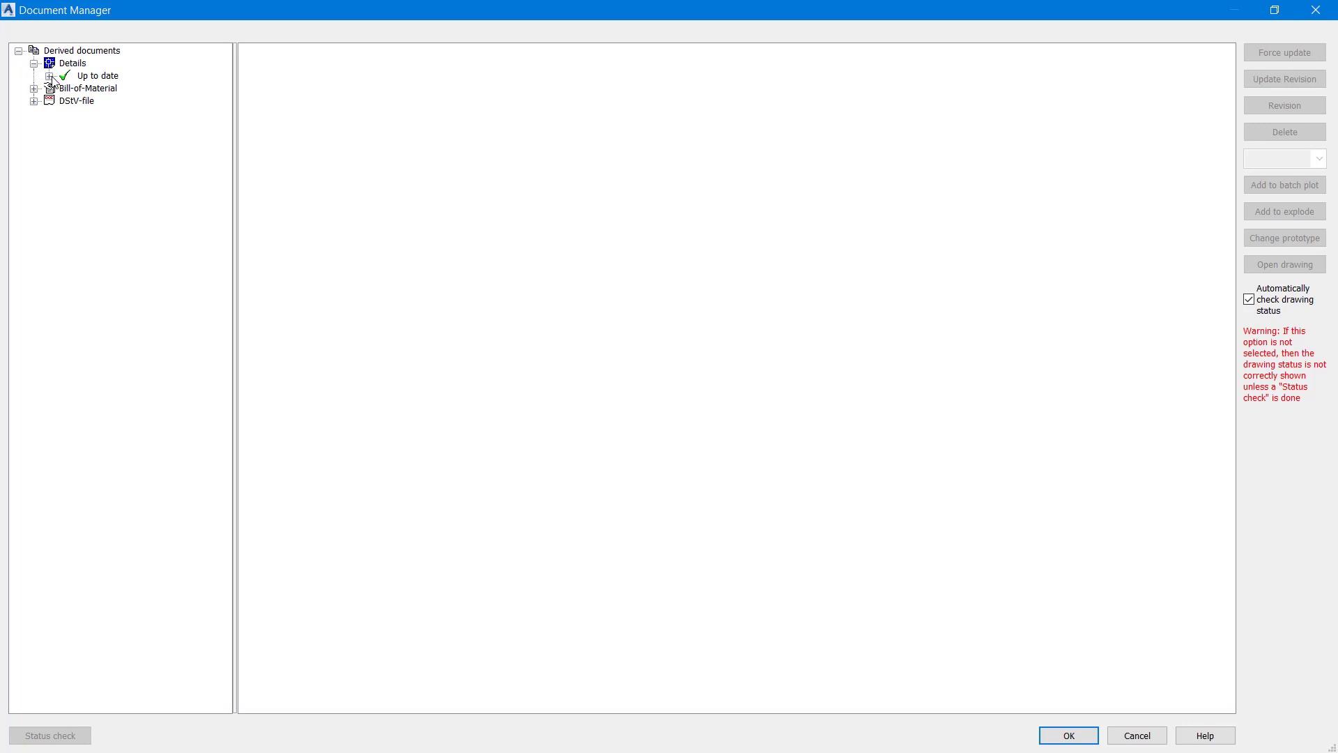
click(48, 76)
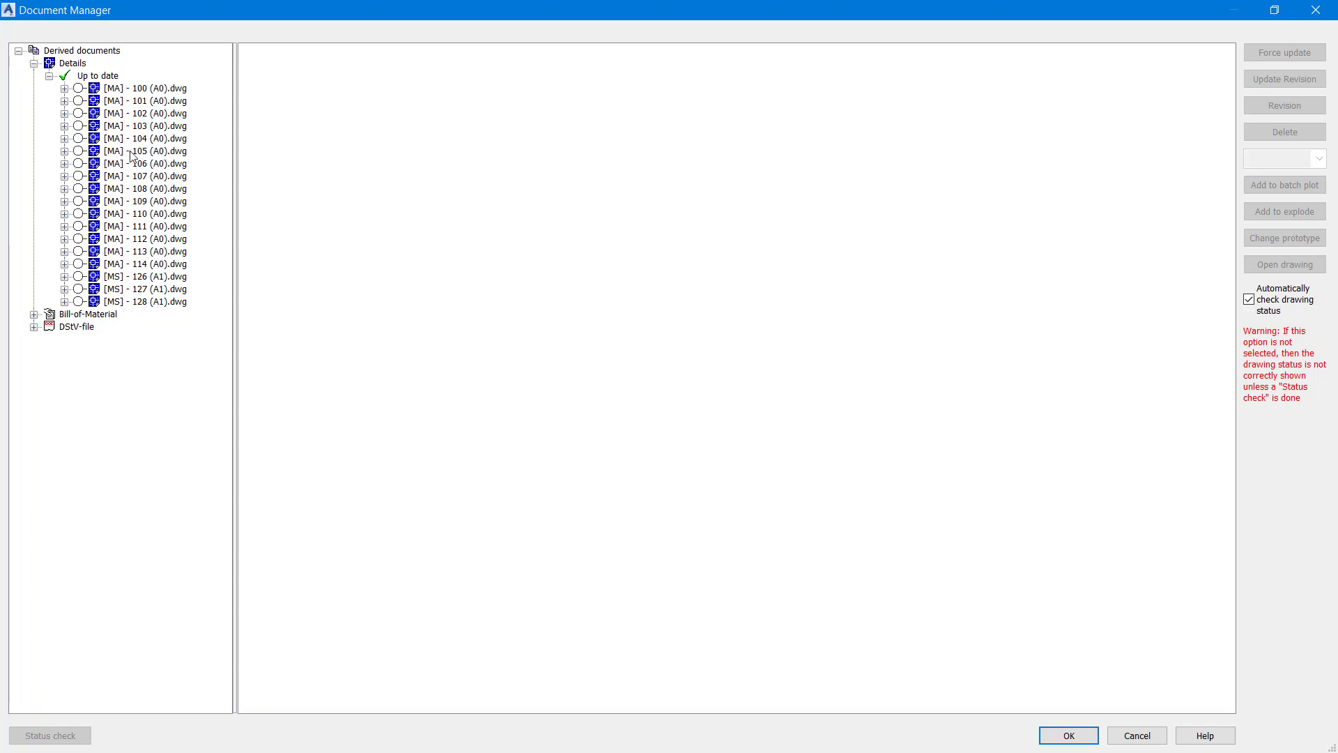
click(122, 89)
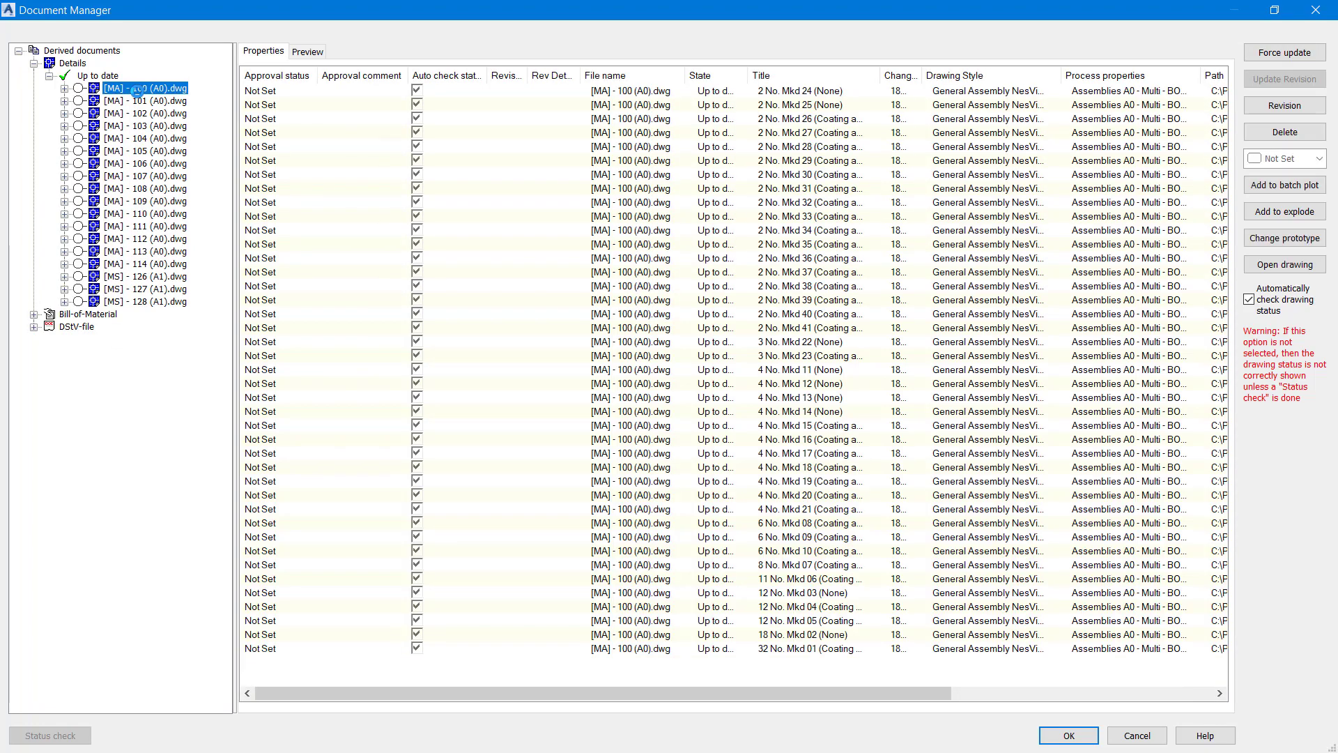
click(307, 51)
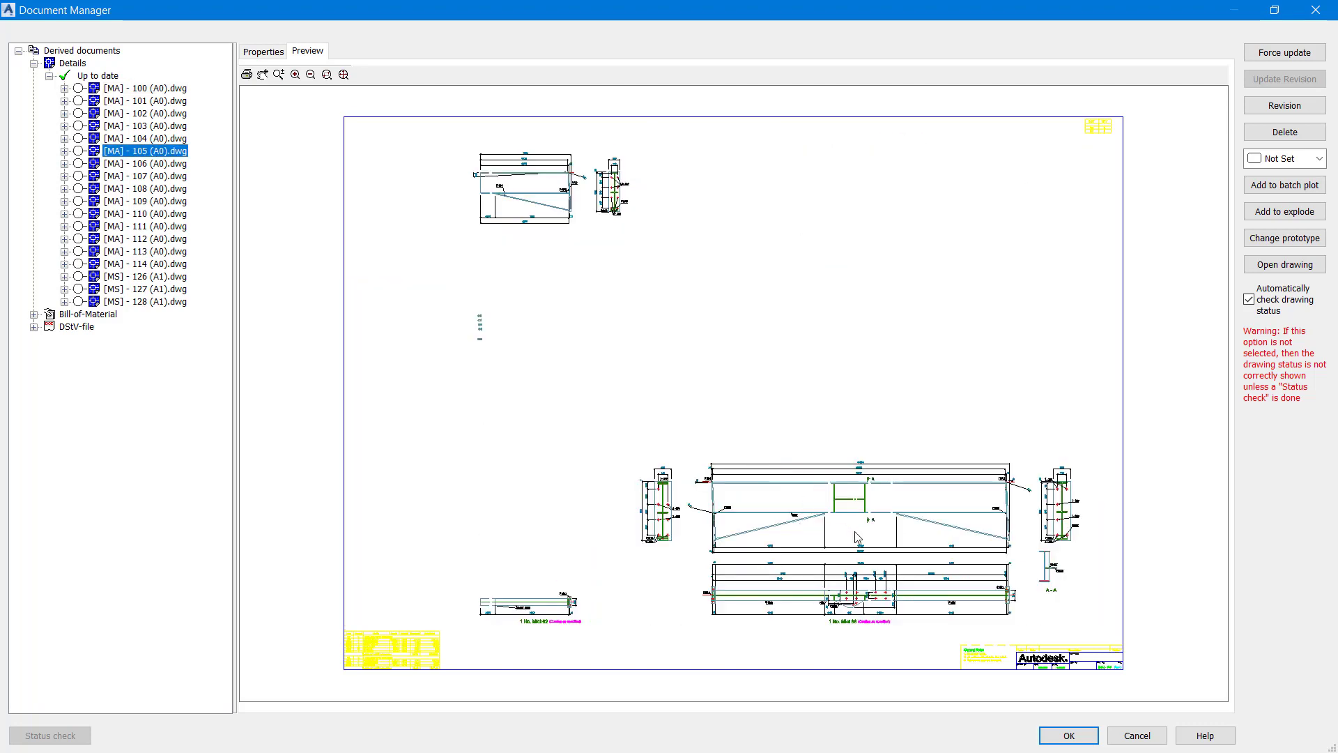
Step: Zoom and pan across the drawing's elevation and section views in the preview
scroll(846, 548, up, 5)
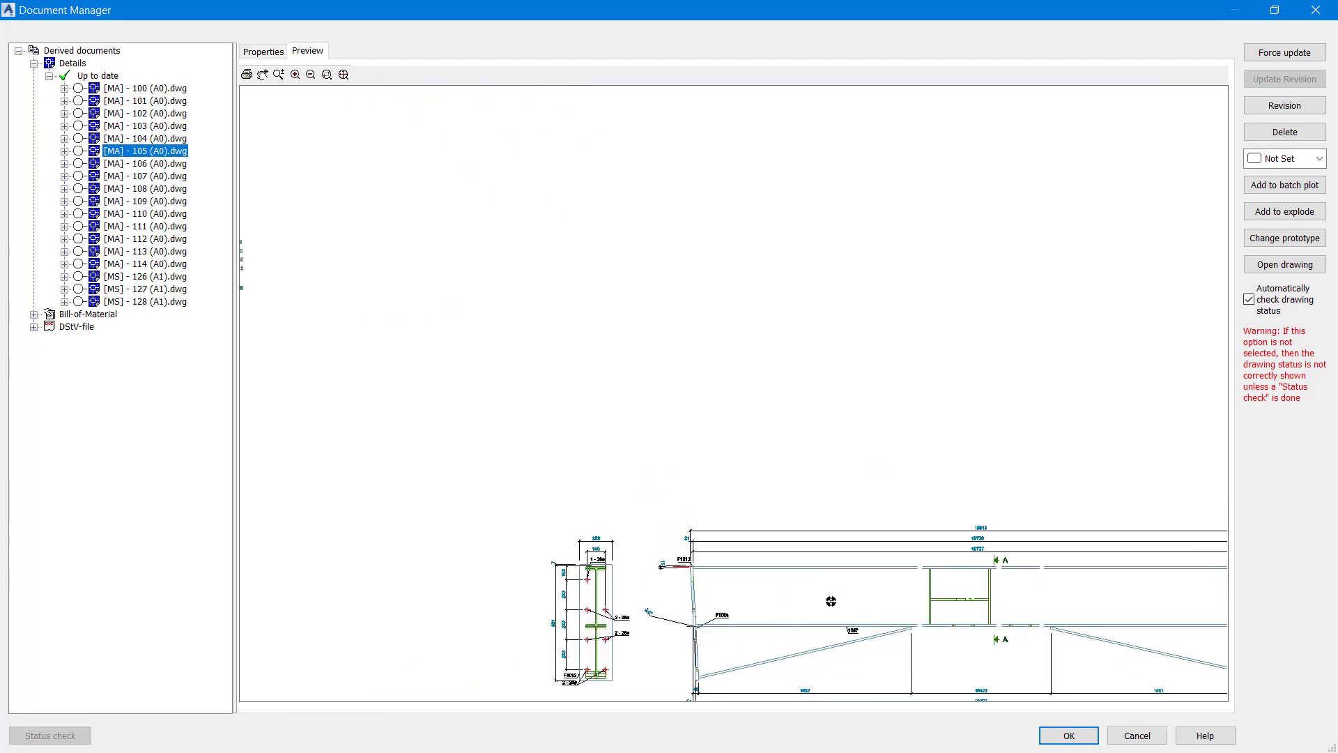
scroll(774, 425, up, 2)
scroll(738, 450, up, 2)
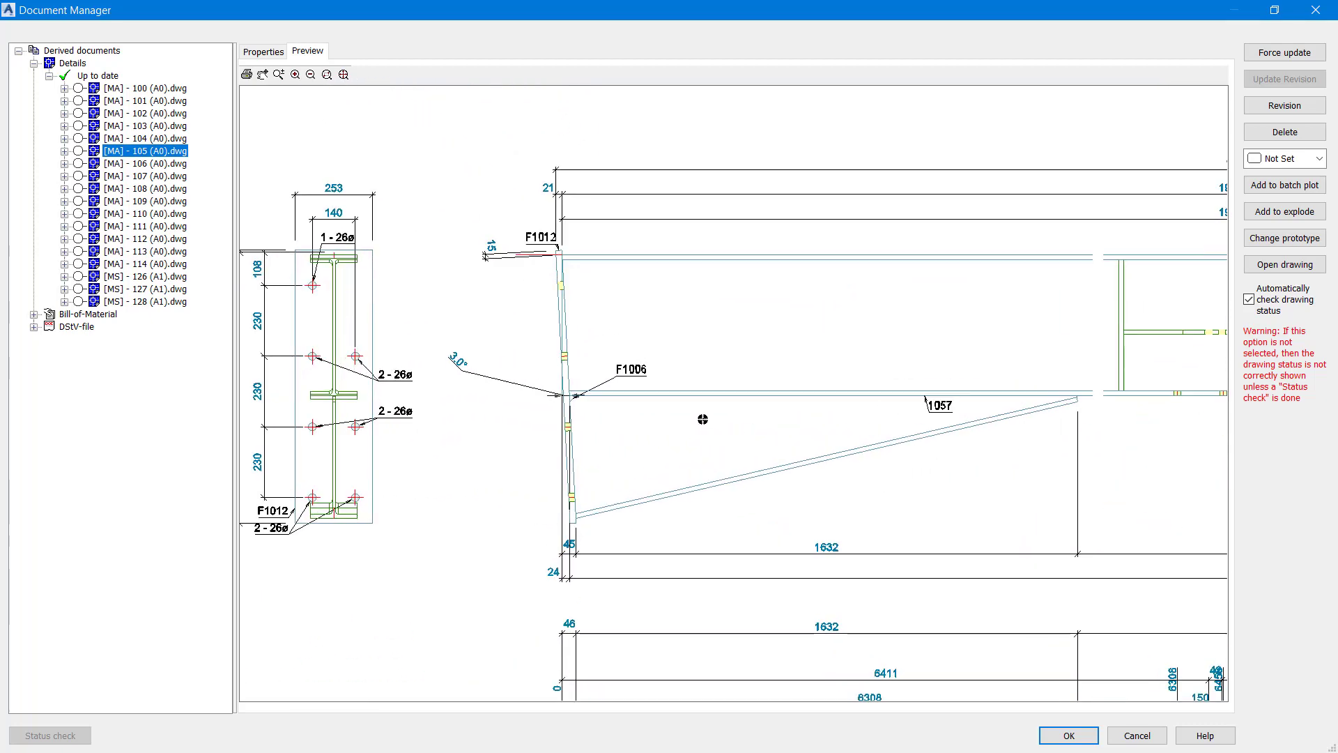
scroll(717, 392, down, 2)
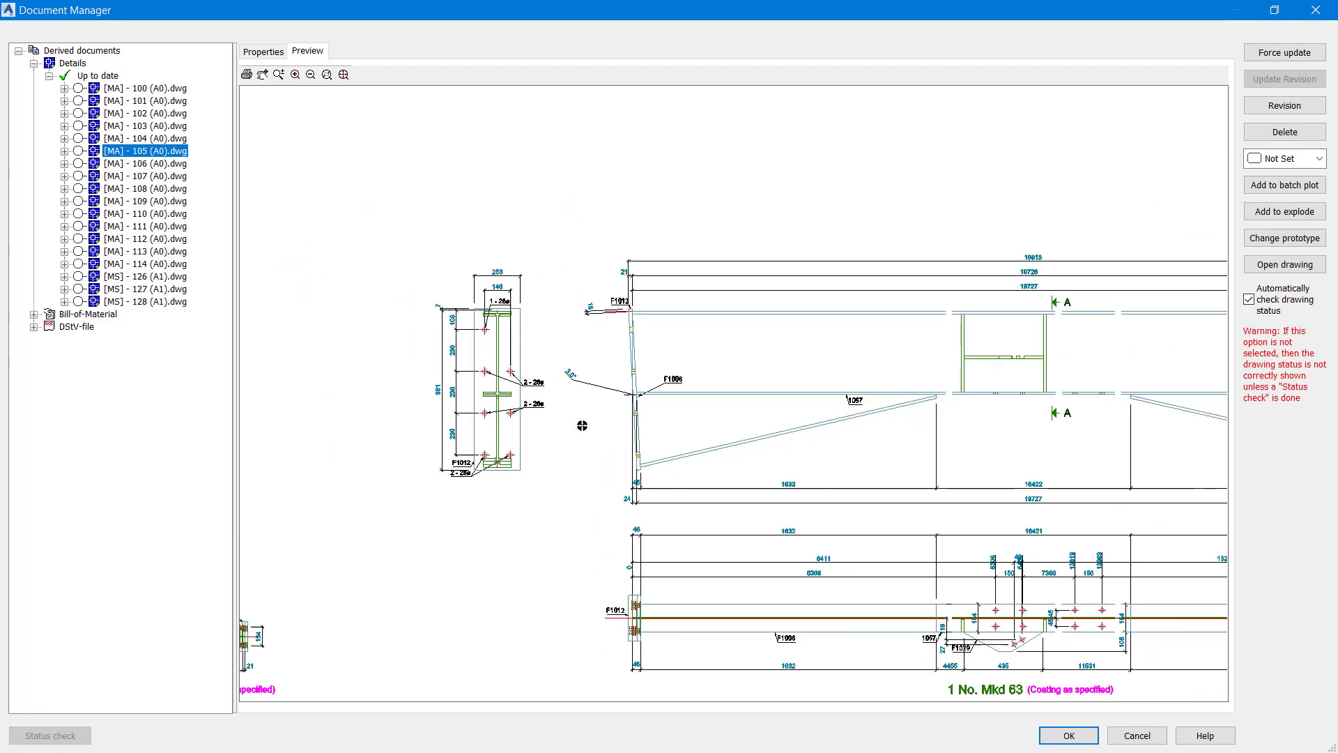
middle_drag(1075, 475, 634, 439)
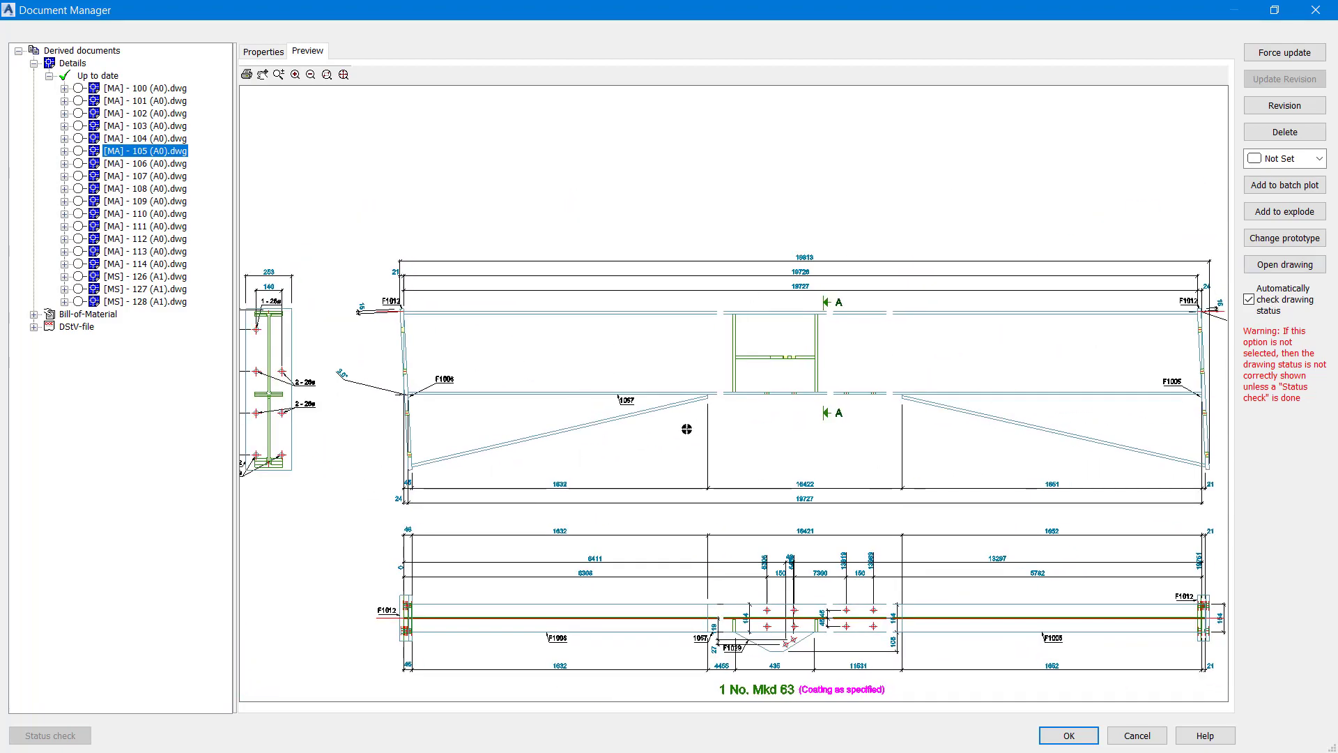
scroll(731, 363, up, 2)
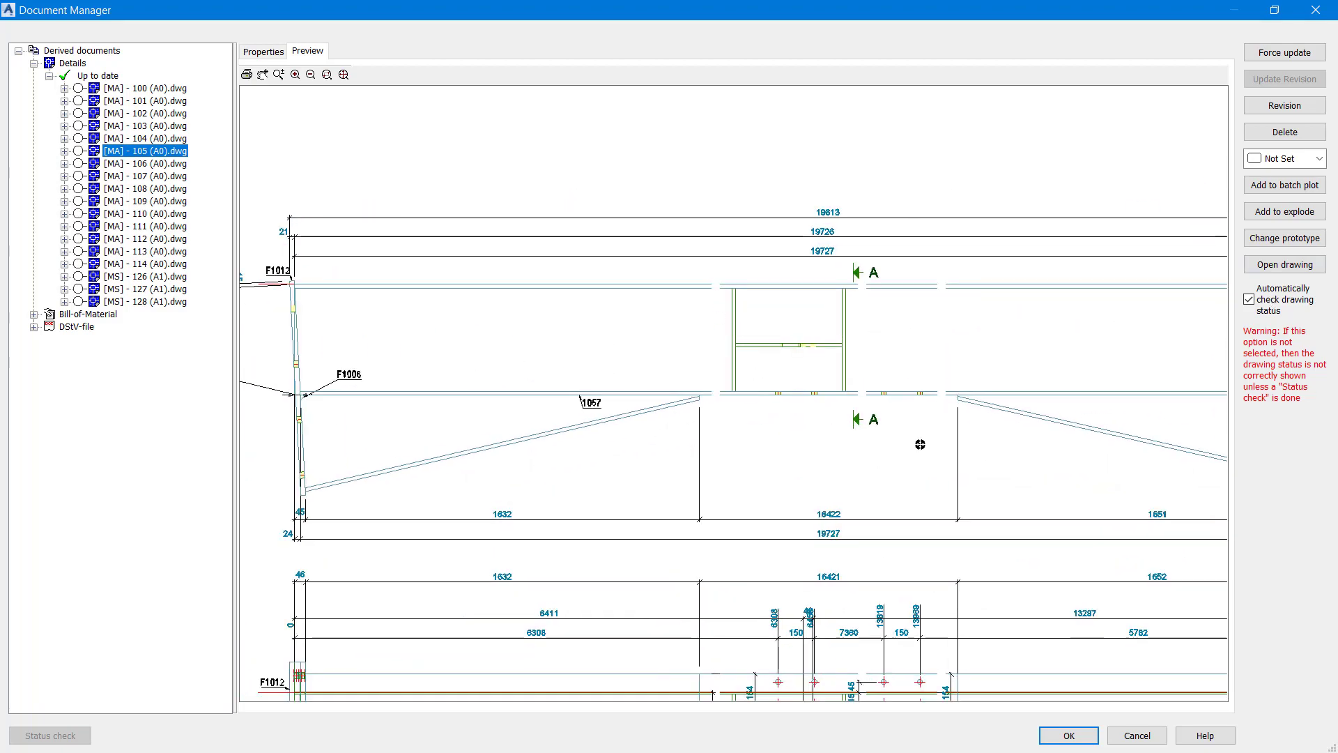
scroll(870, 403, down, 1)
scroll(870, 402, down, 3)
scroll(866, 390, up, 3)
scroll(876, 272, up, 1)
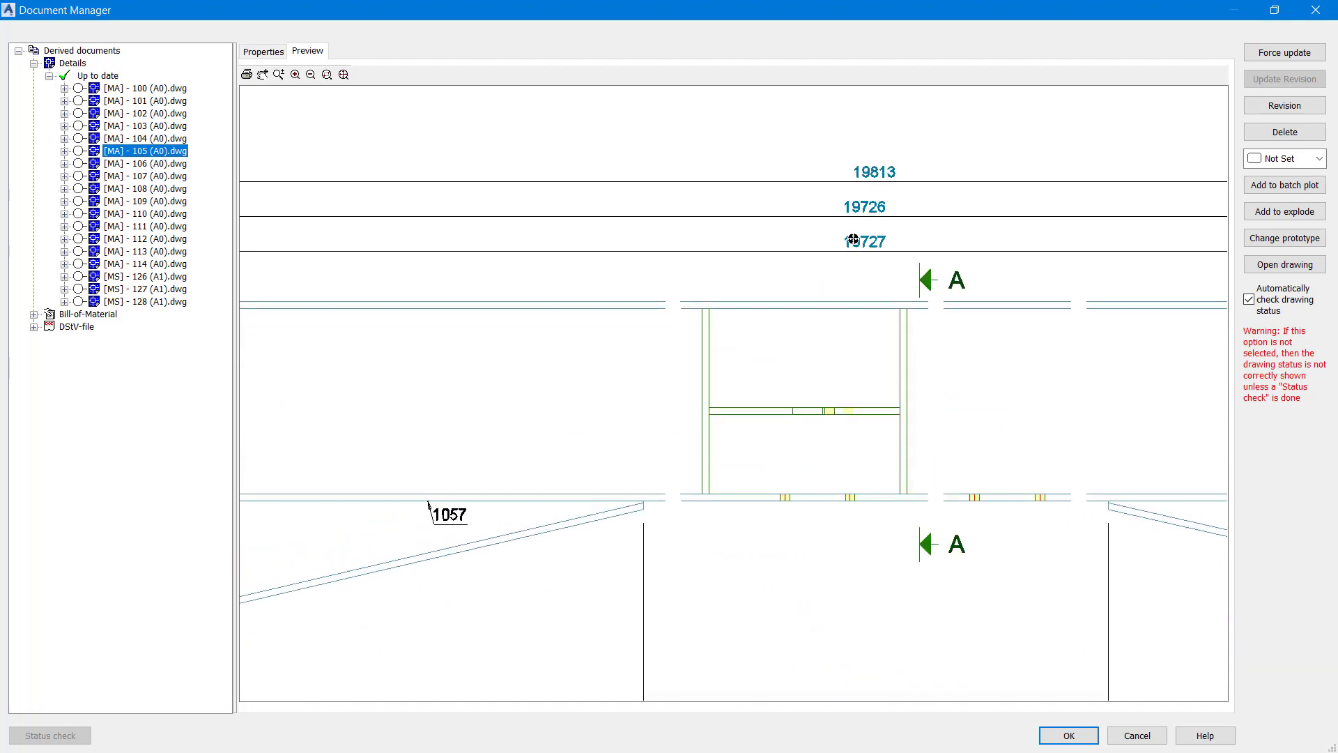
scroll(852, 243, down, 3)
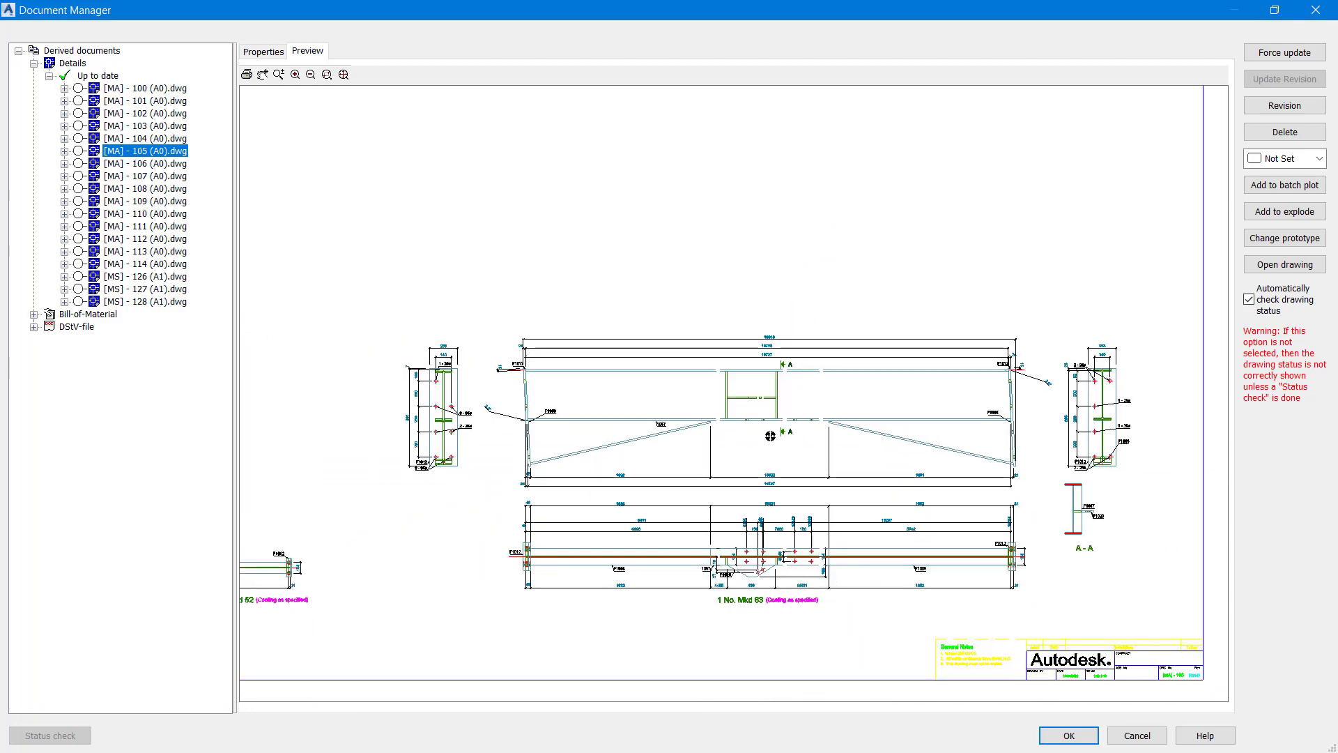
scroll(426, 467, up, 2)
scroll(425, 492, up, 3)
scroll(425, 494, down, 2)
scroll(964, 500, down, 1)
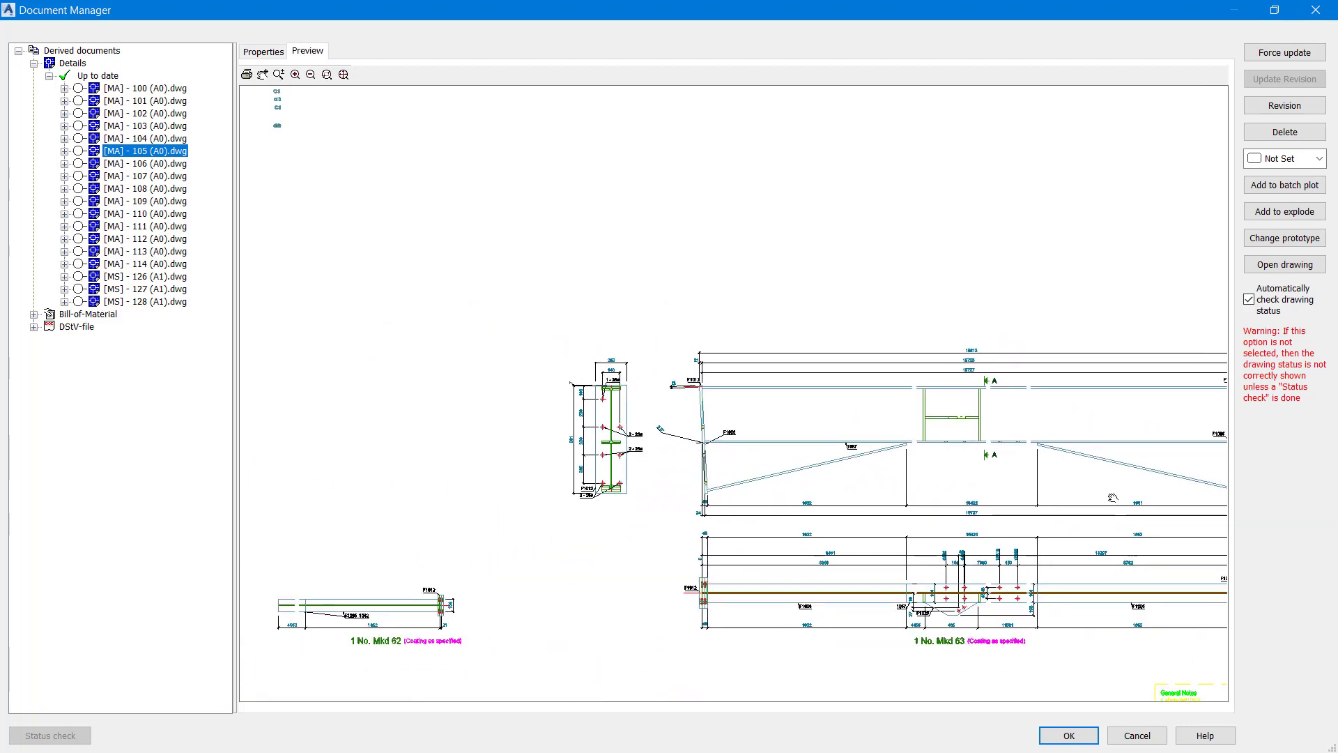
scroll(891, 501, down, 1)
scroll(699, 550, up, 5)
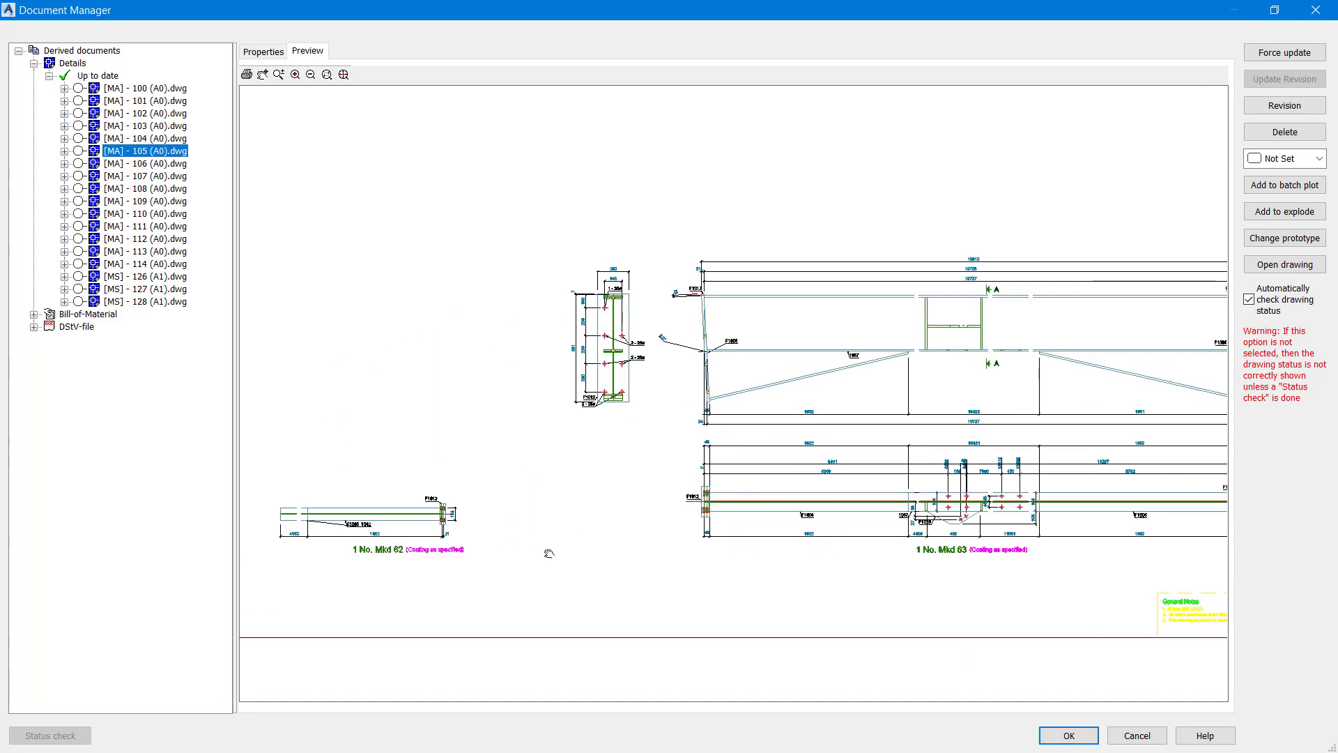
Step: Frame the yellow material table listing assemblies 63 and 62
mouse_move(551, 685)
middle_down()
mouse_move(737, 275)
mouse_move(780, 236)
mouse_move(707, 465)
middle_up()
scroll(768, 341, up, 5)
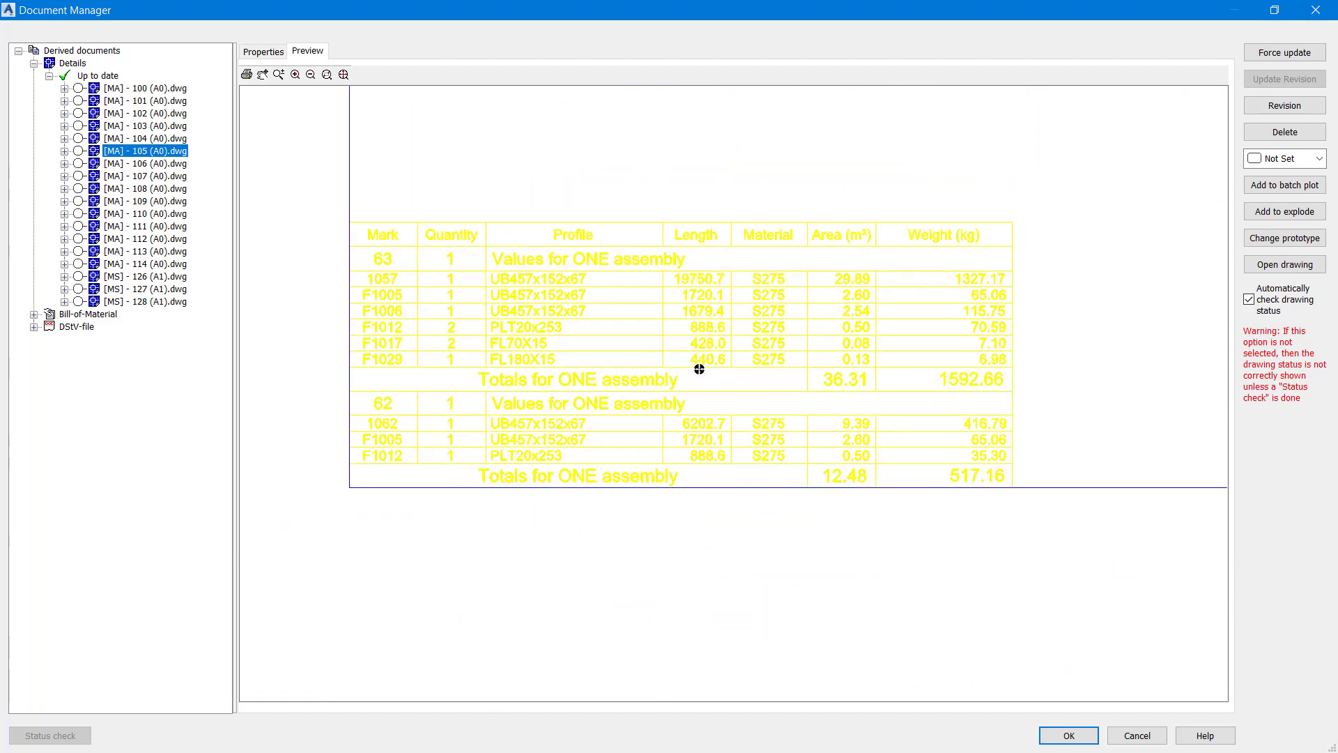
middle_drag(689, 379, 732, 392)
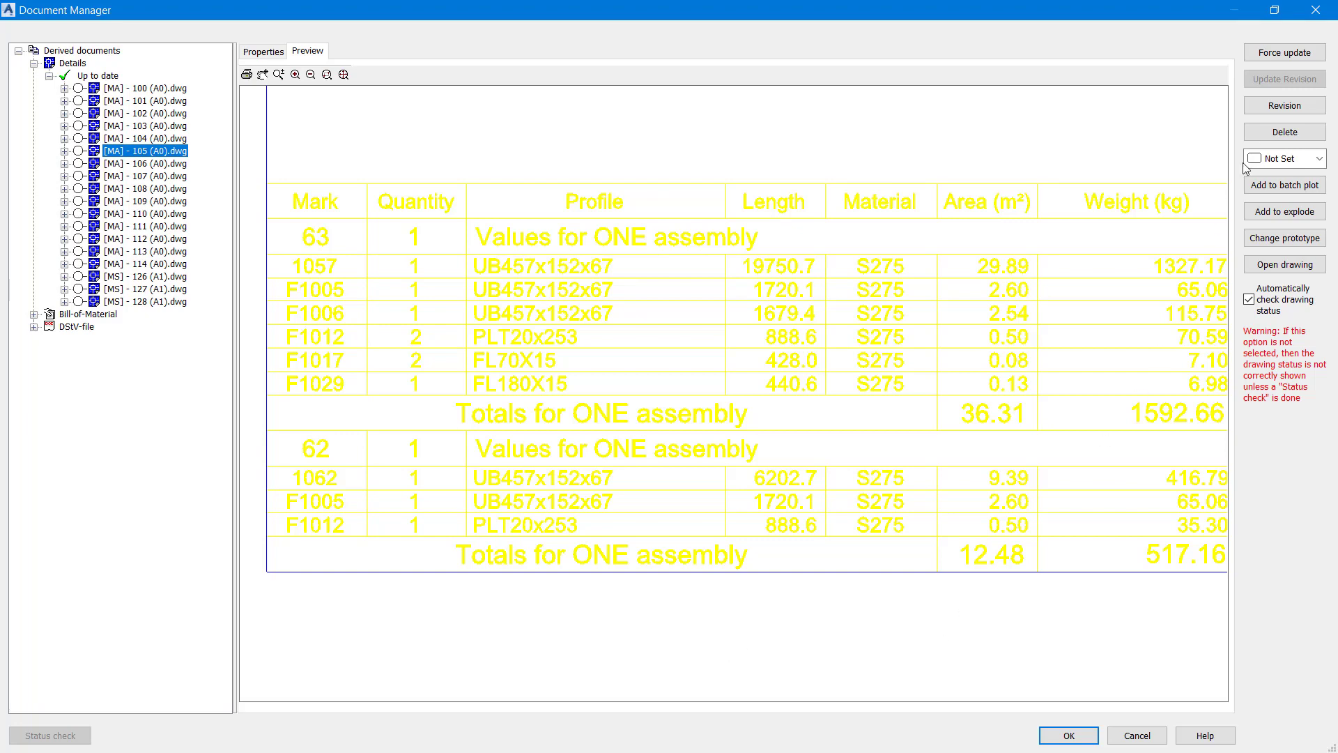
Step: Leave Document Manager, show the BOM Templates palette and close the Assemblies palette
key(Escape)
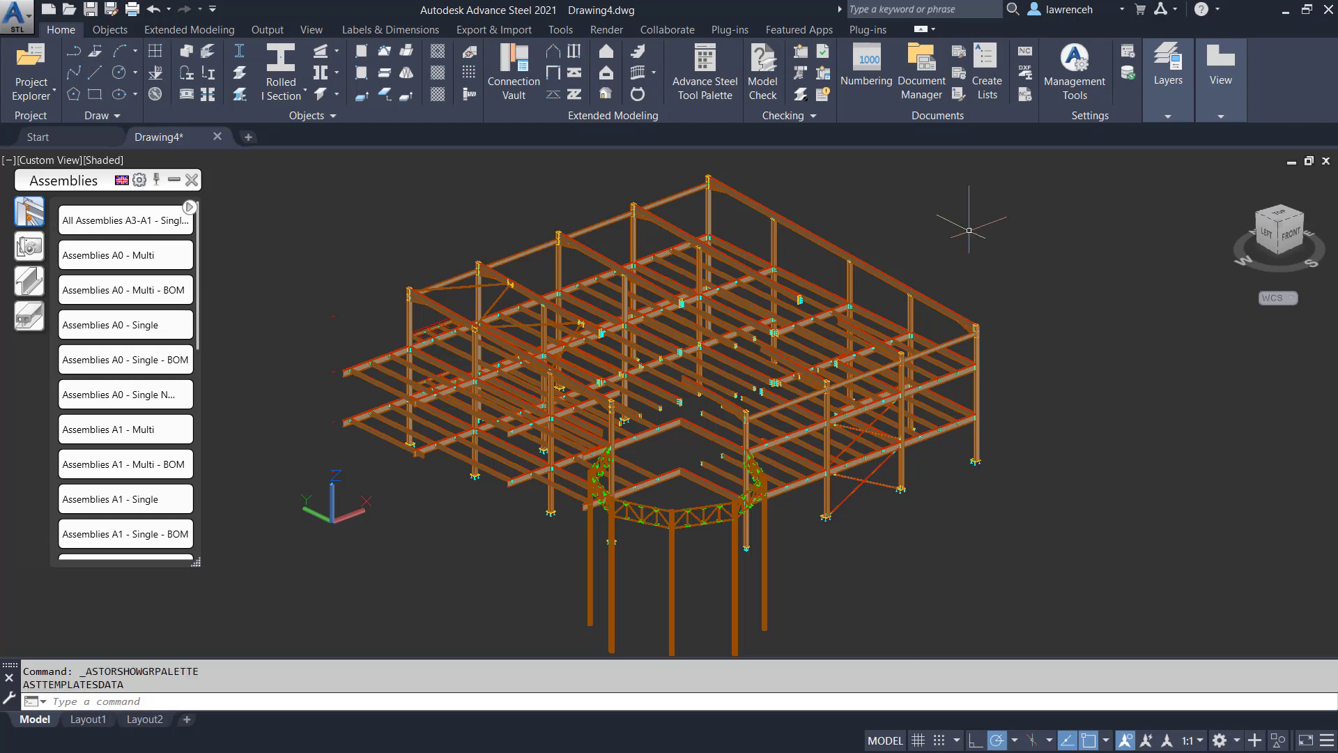
click(962, 101)
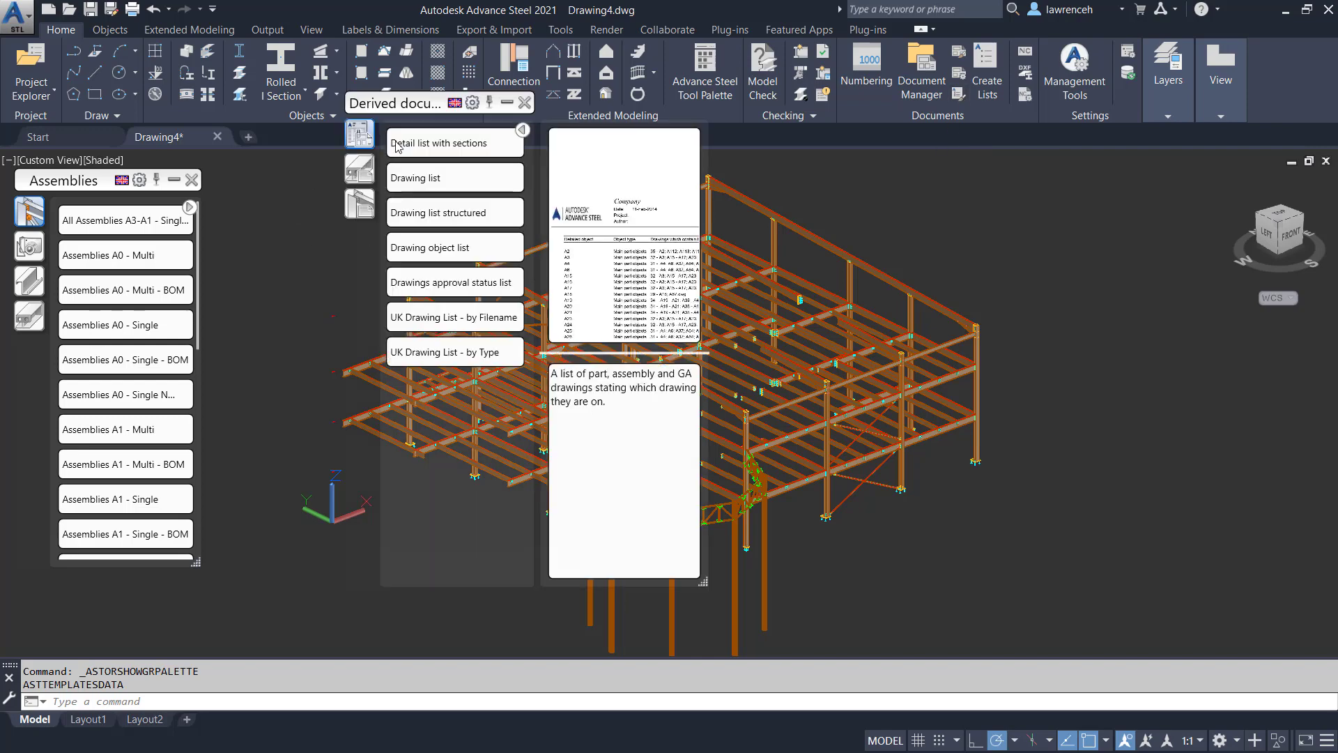
drag(400, 108, 348, 176)
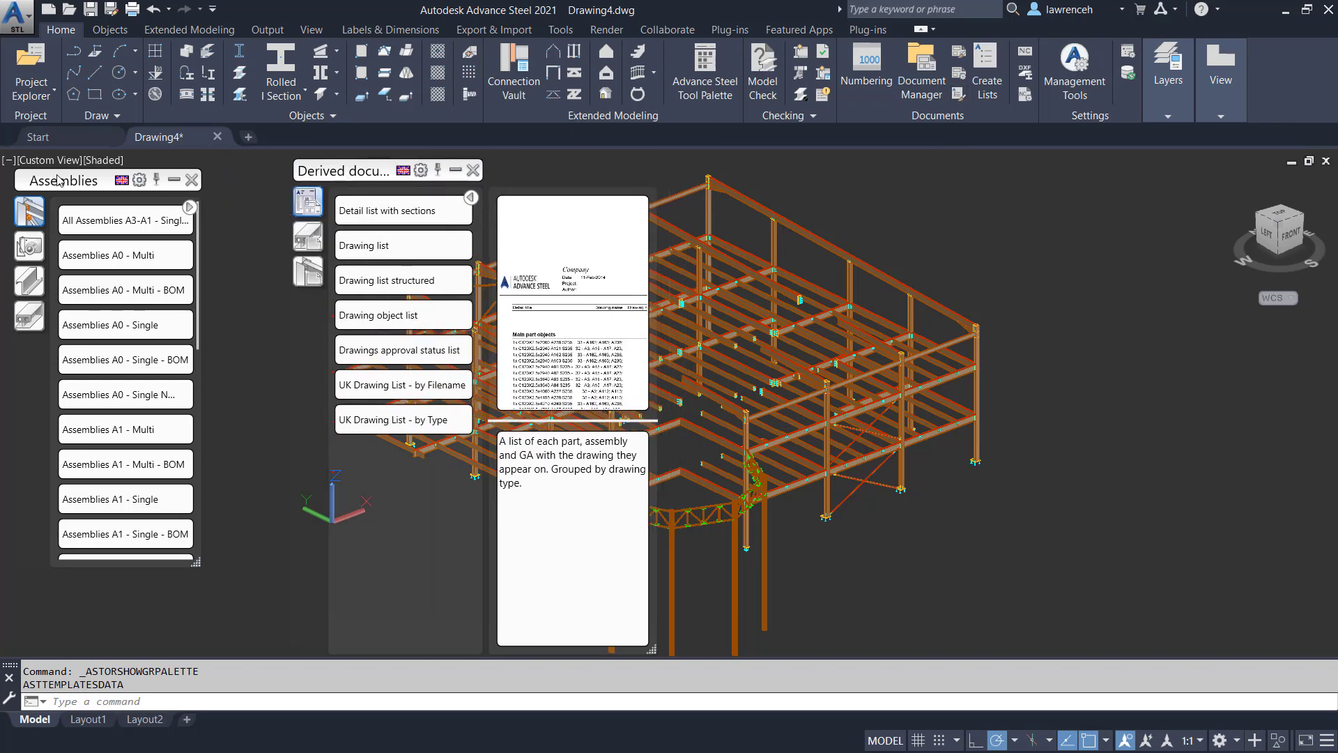
click(191, 179)
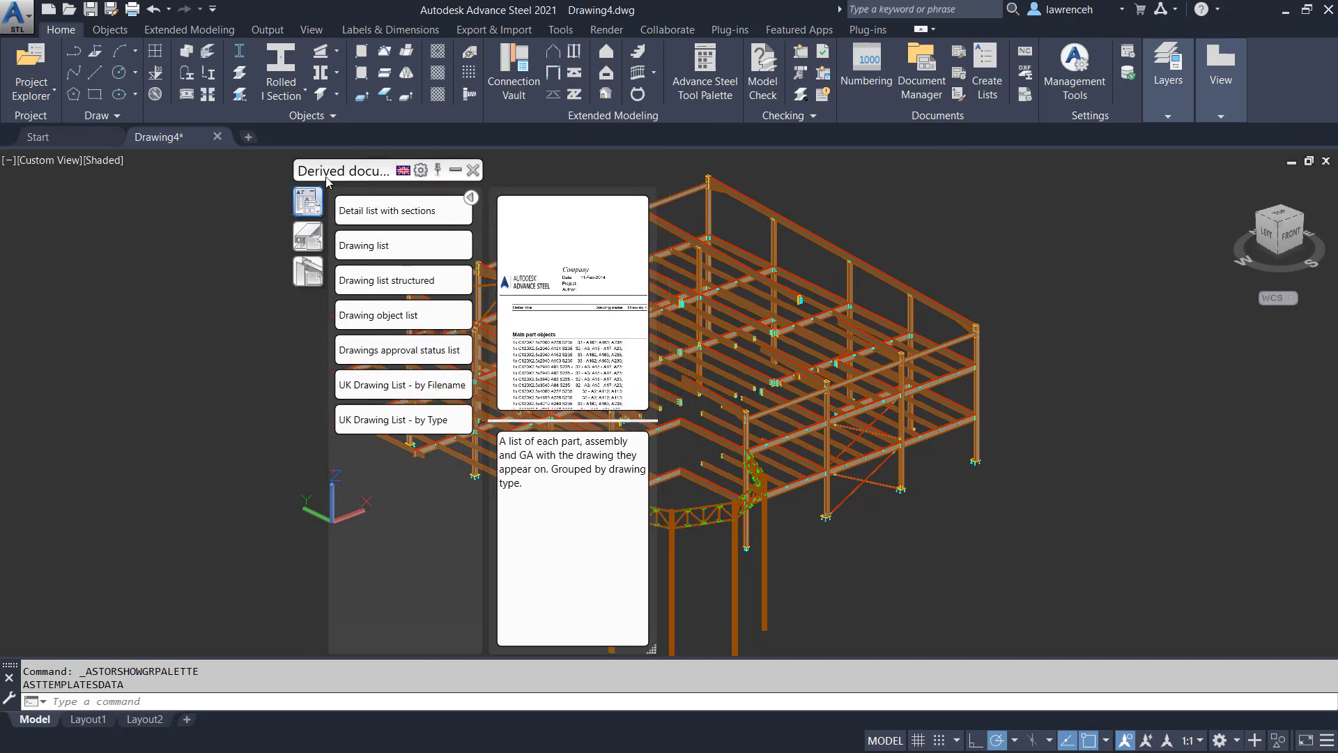
drag(347, 172, 155, 202)
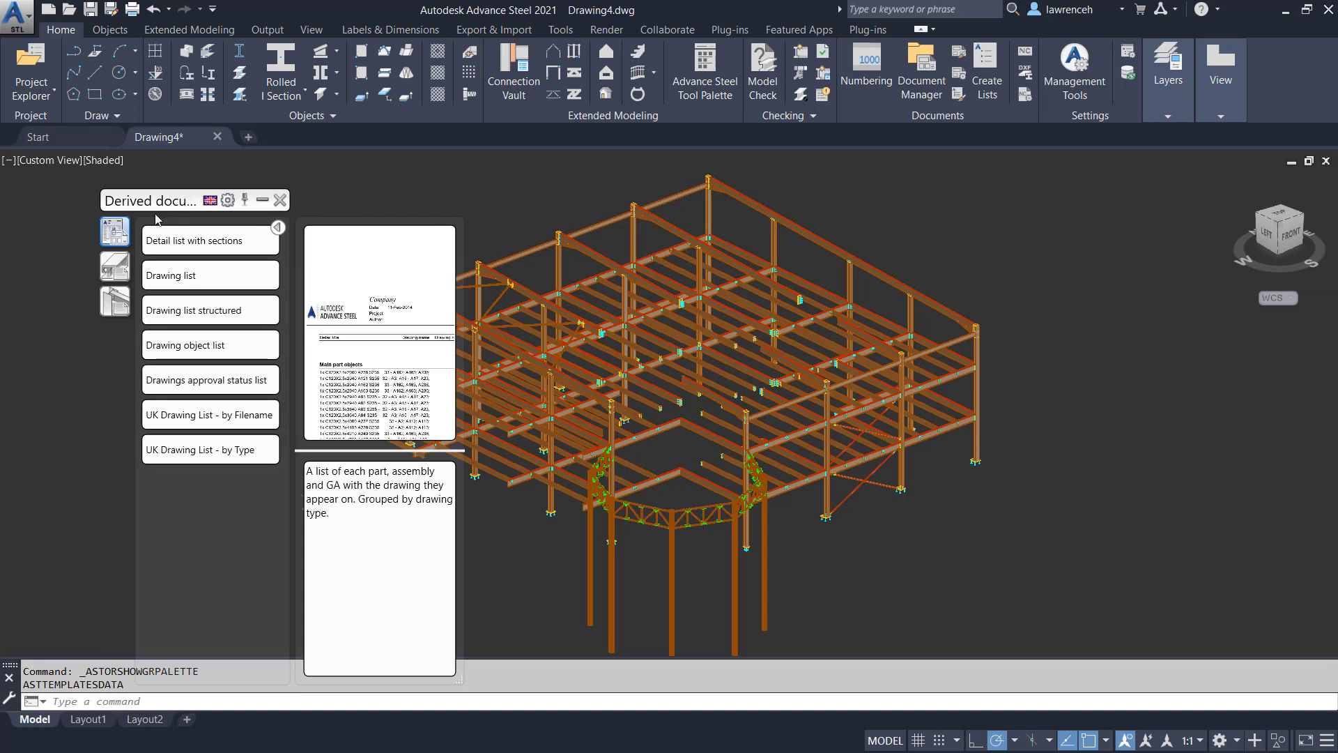
Step: Create a report from the Bolt list template in the Part list category
click(122, 264)
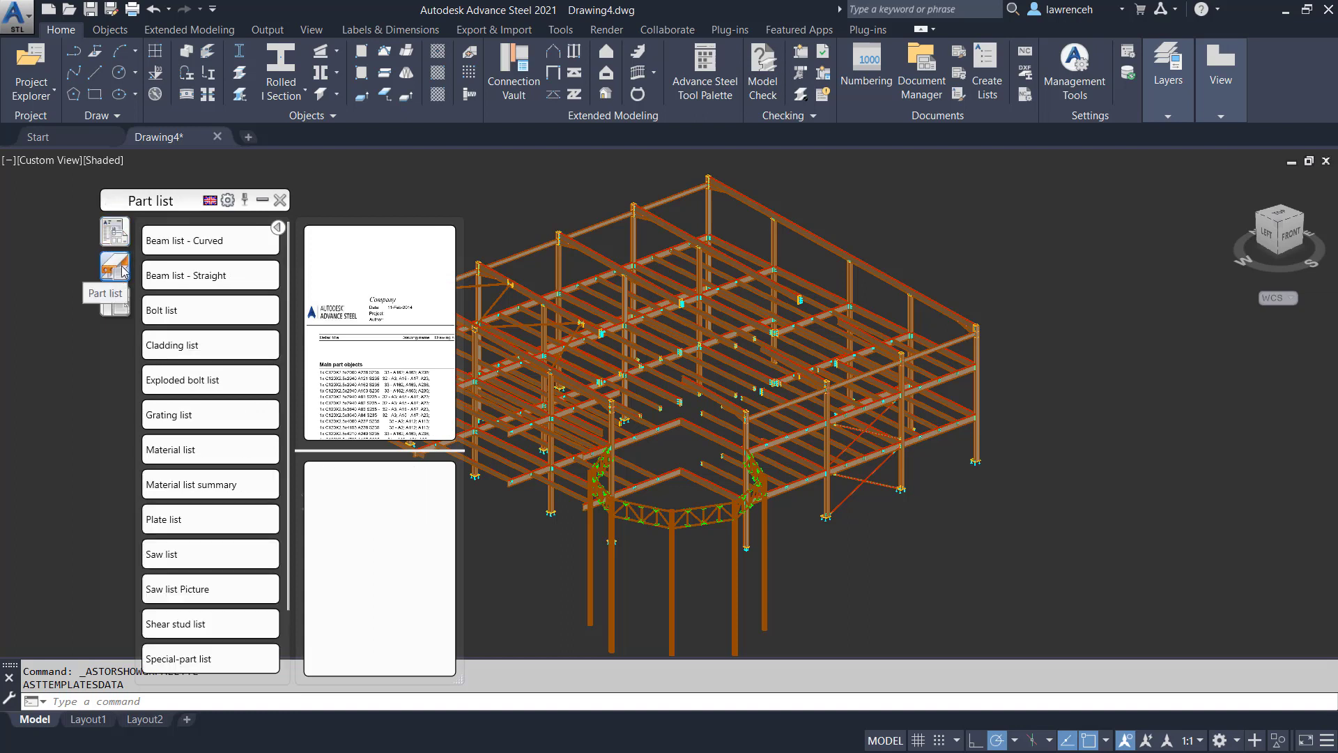
drag(176, 203, 180, 161)
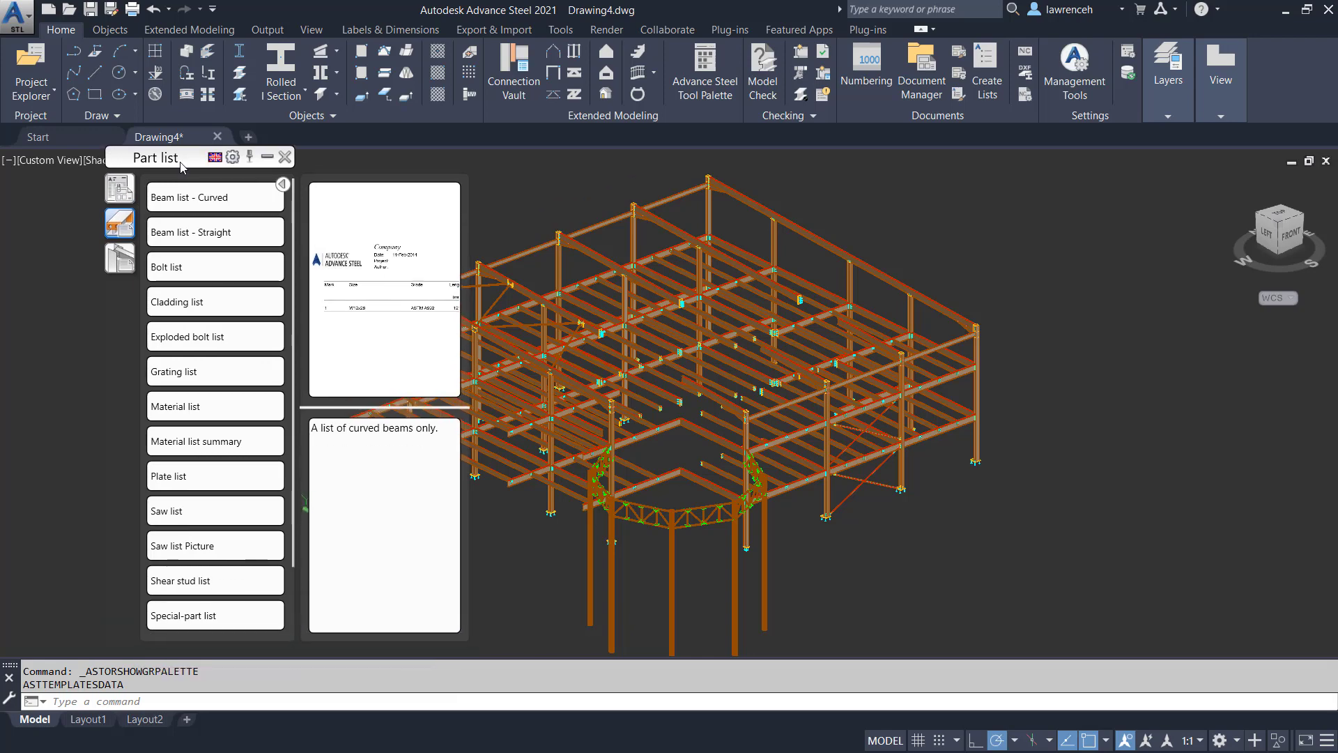
scroll(209, 286, down, 1)
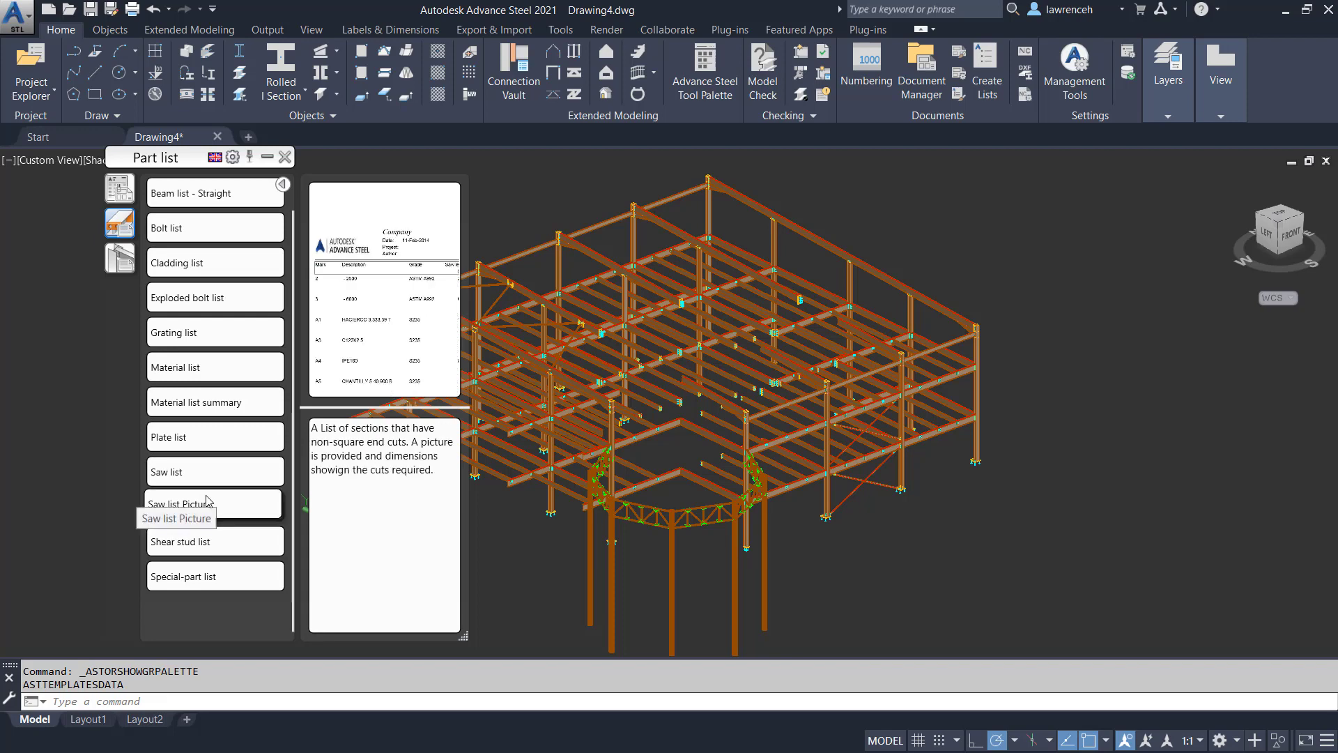
scroll(206, 501, up, 1)
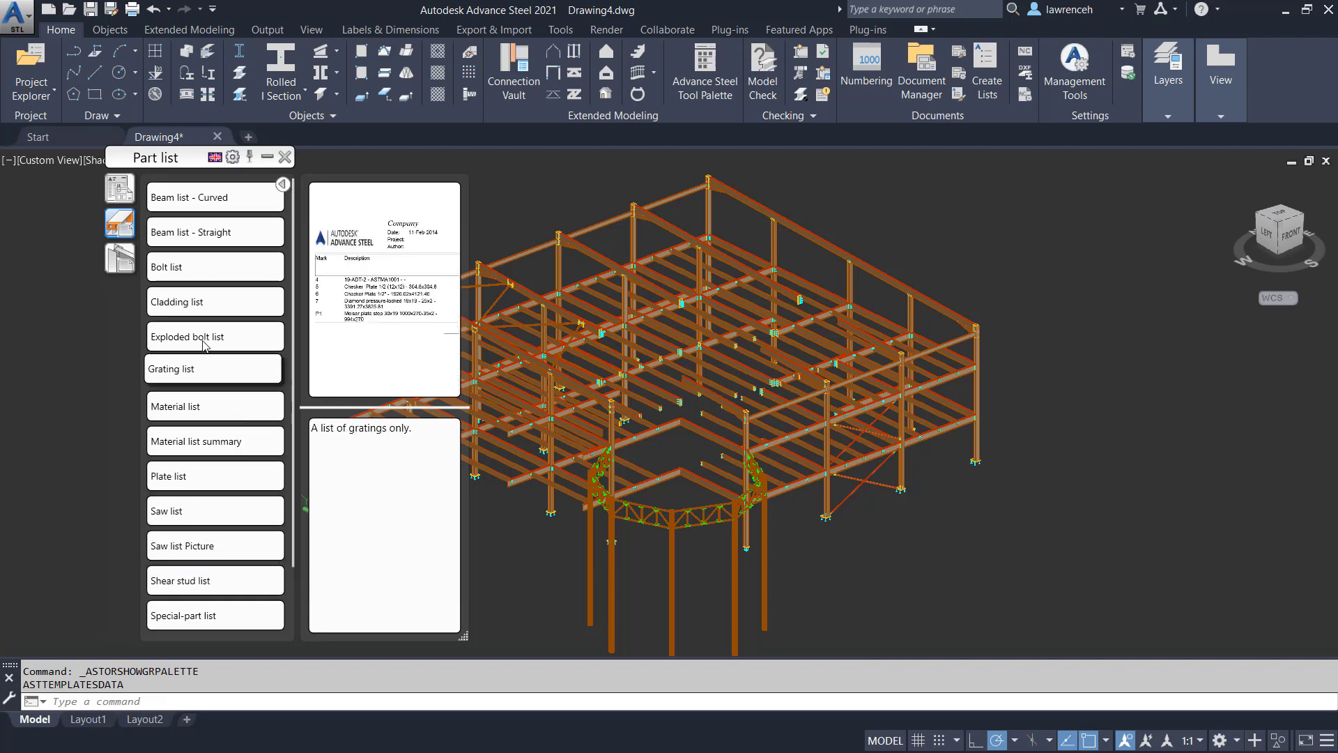
click(196, 271)
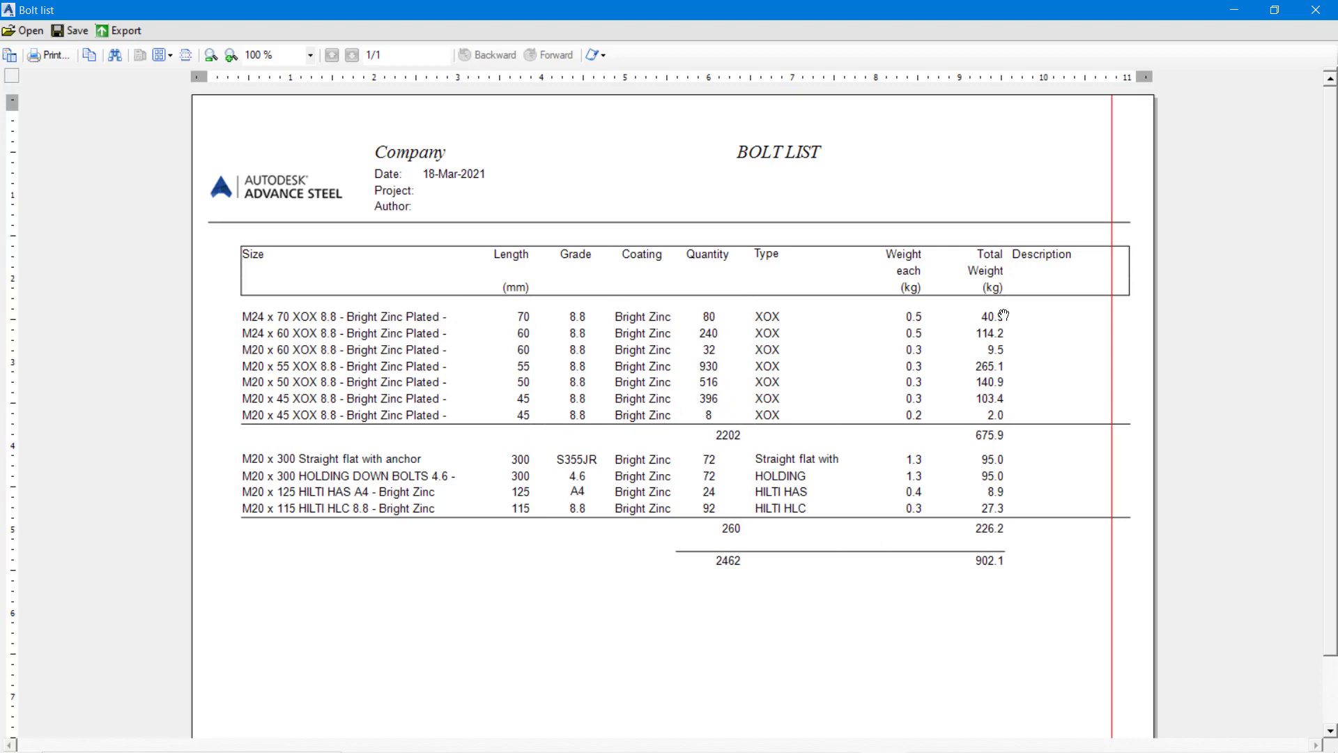
Step: Review the Bolt list totals: 2202 XOX bolts (675.9 kg) and 260 anchors (226.2 kg)
scroll(975, 419, down, 3)
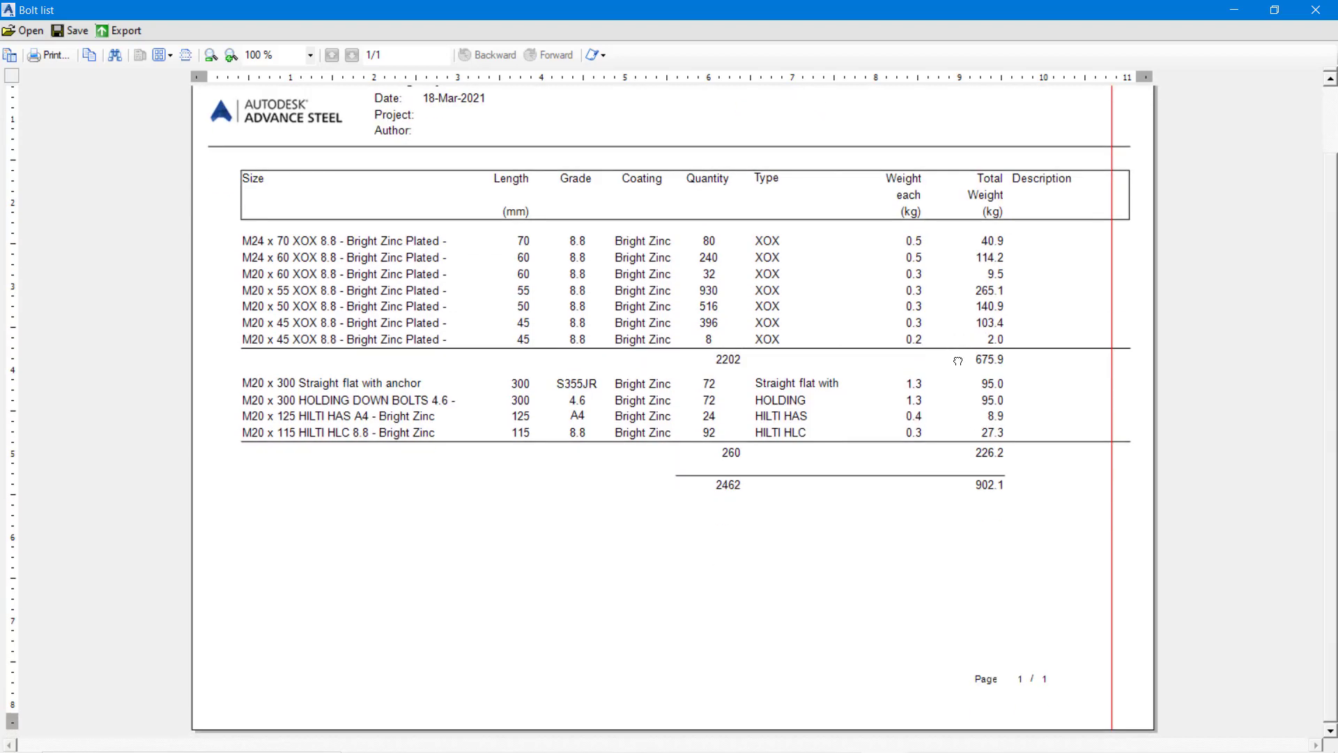
drag(958, 361, 960, 474)
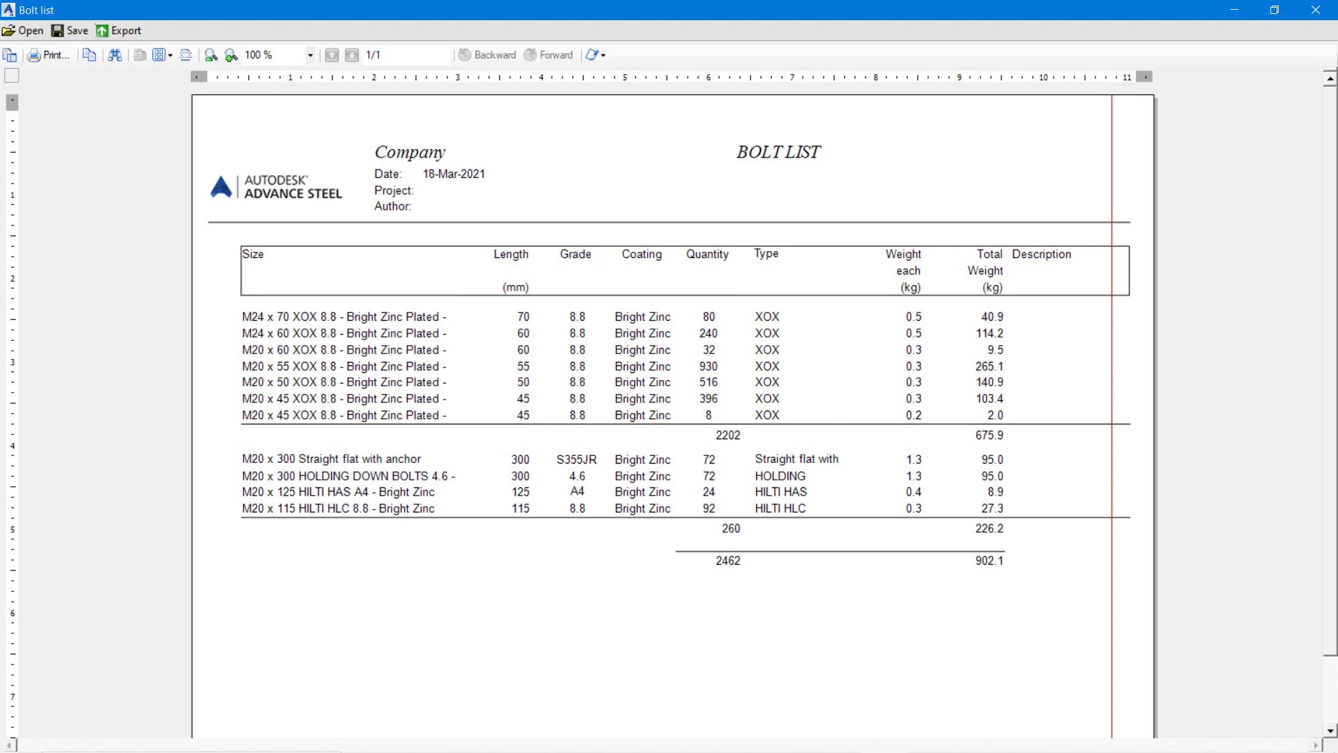
Step: Close the Bolt list report without saving it
click(1315, 10)
click(732, 453)
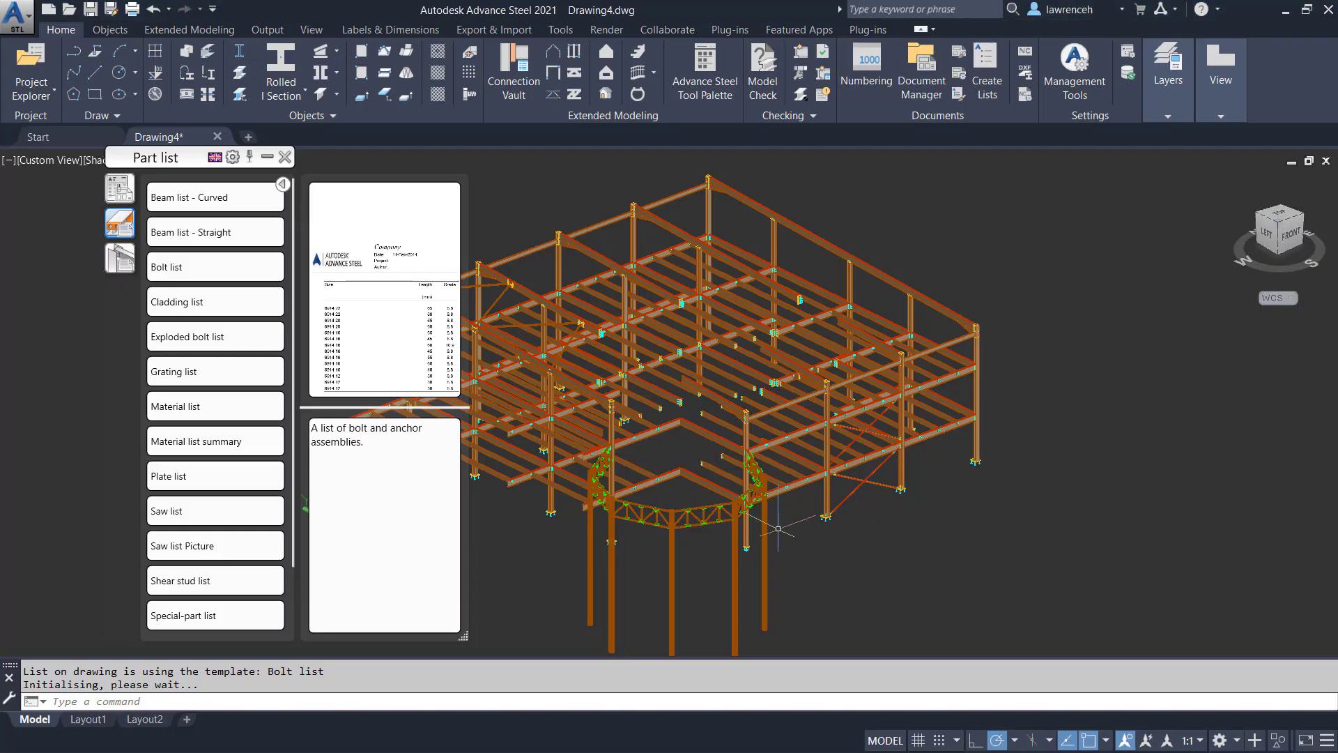